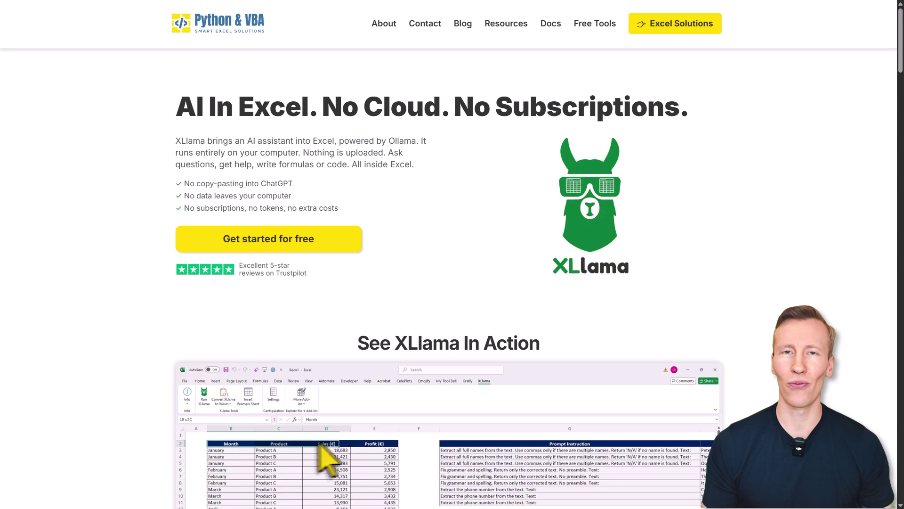
Scroll to 'See XLlama In Action' and play the XLlama demo video full screen
{"action": "scroll", "coordinate": [841, 244], "scroll_direction": "down", "scroll_amount": 5}
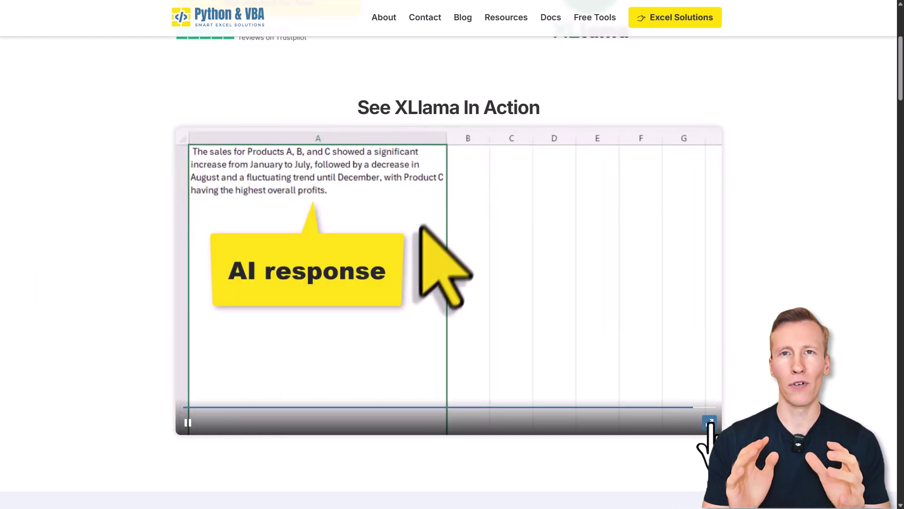
{"action": "left_click", "coordinate": [709, 422]}
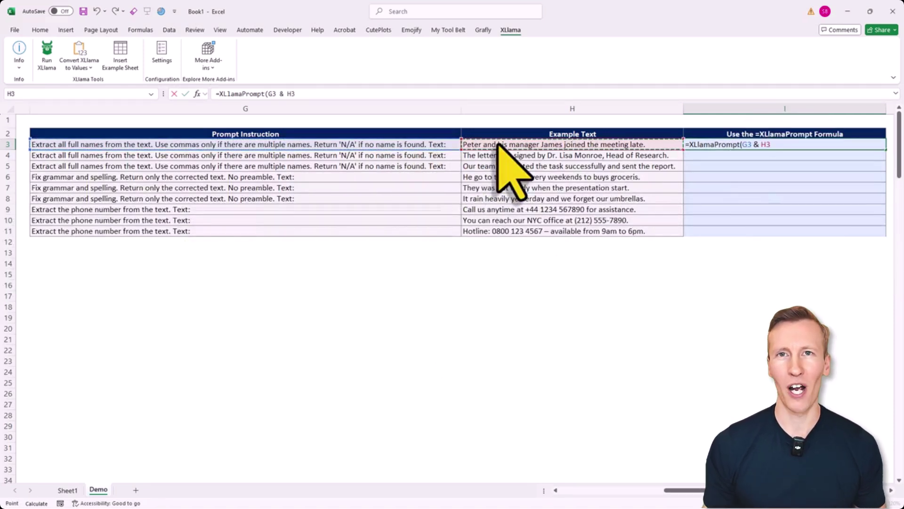
Fill the I3 XLlamaPrompt formula down to I11 and switch XLlama's model to mistral:7b
{"action": "mouse_move", "coordinate": [885, 150]}
{"action": "left_mouse_down"}
{"action": "mouse_move", "coordinate": [876, 239]}
{"action": "mouse_move", "coordinate": [855, 263]}
{"action": "left_mouse_up"}
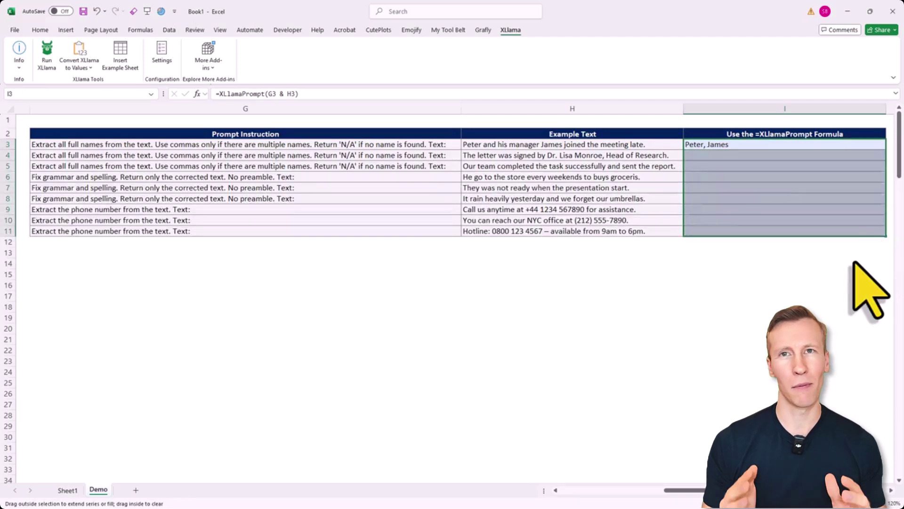
{"action": "left_click", "coordinate": [854, 263]}
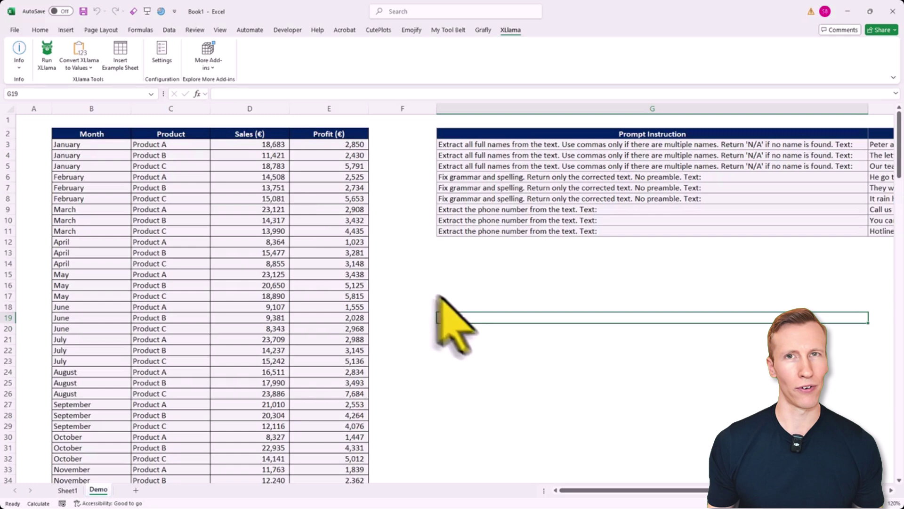
{"action": "left_click", "coordinate": [162, 49]}
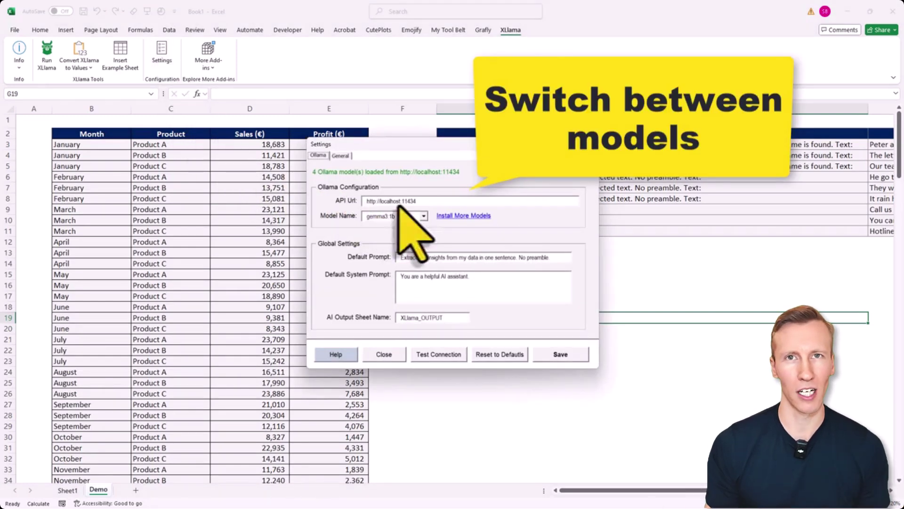
{"action": "left_click", "coordinate": [424, 217]}
{"action": "left_click", "coordinate": [382, 241]}
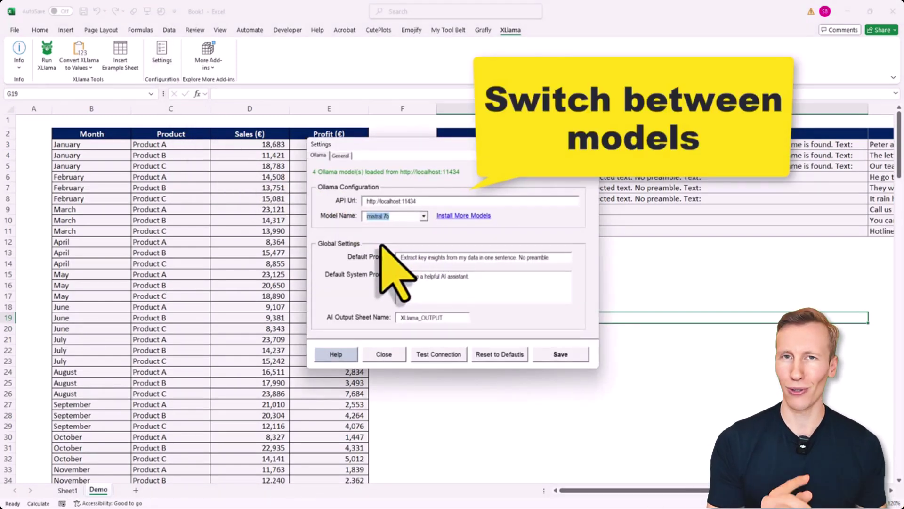
{"action": "left_click", "coordinate": [557, 355]}
{"action": "left_click", "coordinate": [470, 293]}
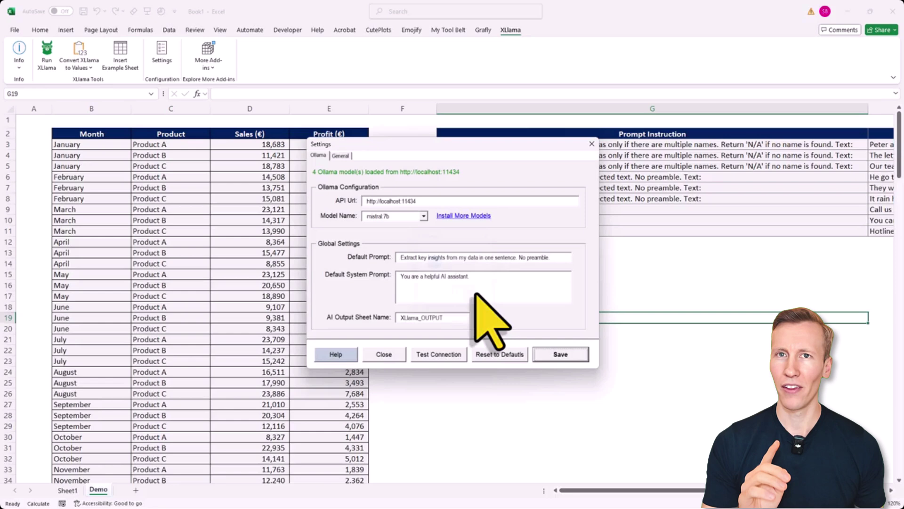
Run XLlama's default insights prompt on the B2:E38 sales table and widen XLlama_OUTPUT column A
{"action": "left_click", "coordinate": [592, 144]}
{"action": "left_click_drag", "start_coordinate": [102, 134], "coordinate": [345, 150]}
{"action": "key", "text": "ctrl+shift+Down"}
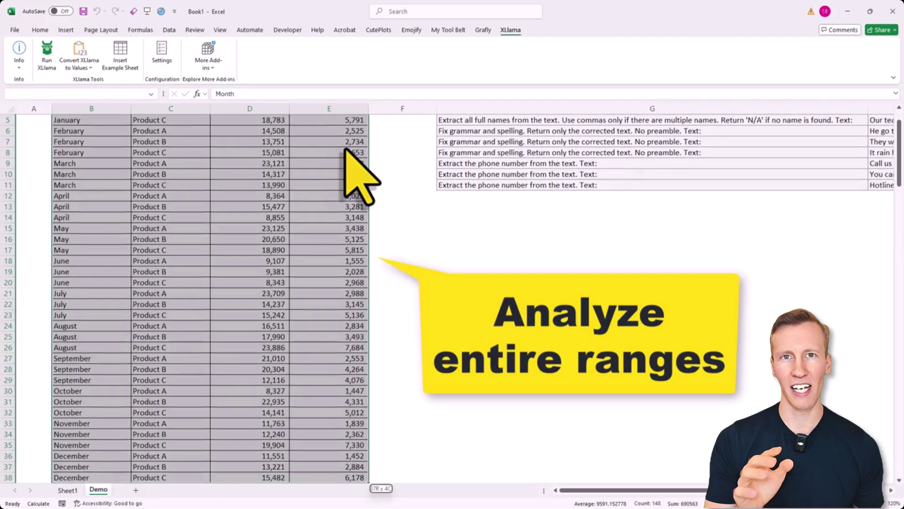
{"action": "left_click", "coordinate": [46, 51]}
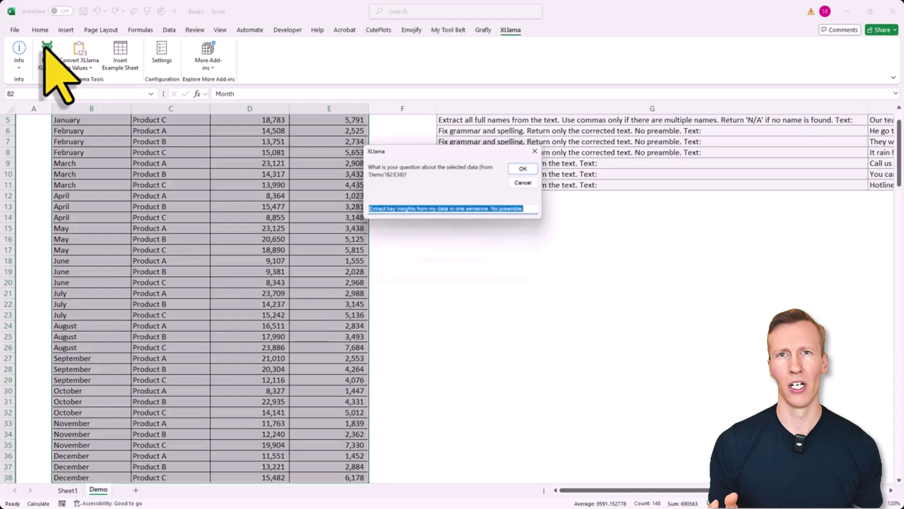
{"action": "left_click", "coordinate": [525, 169]}
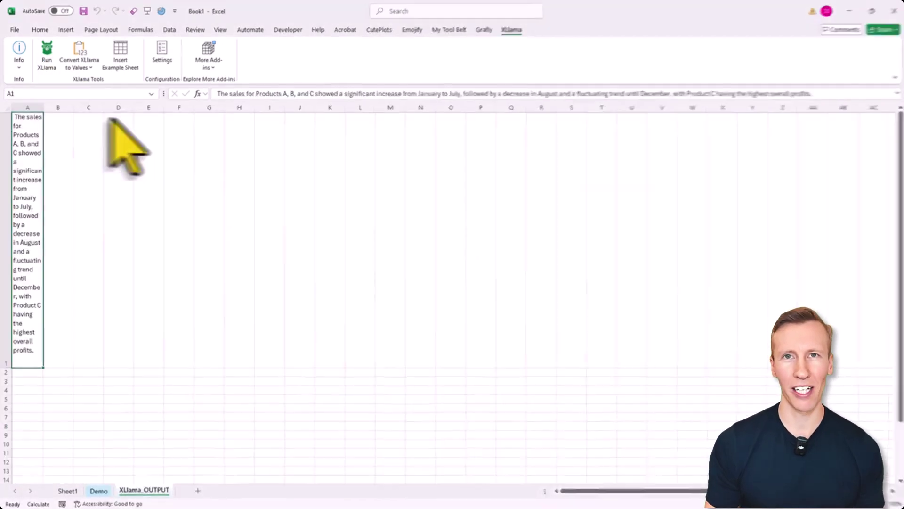
{"action": "left_click_drag", "start_coordinate": [401, 35], "coordinate": [440, 28]}
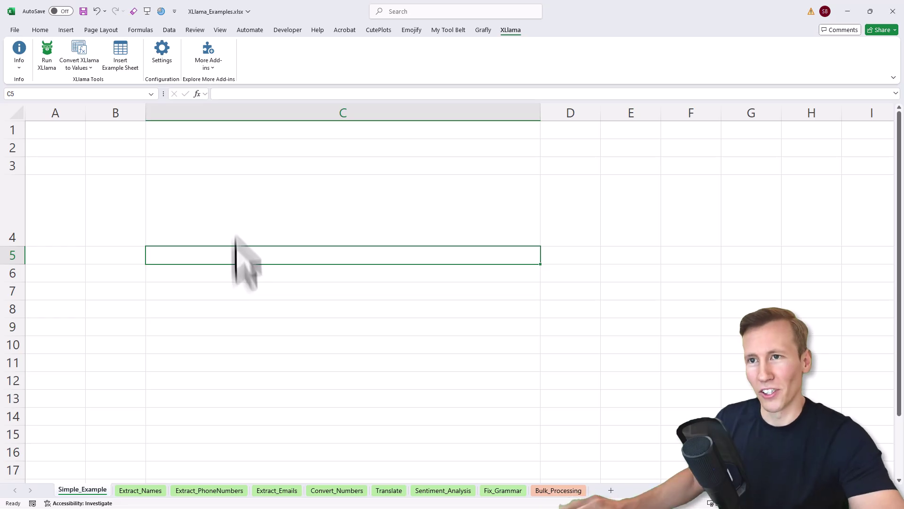
Enter =XLlamaPrompt("Is Excel a database. Answer in one sentence") in C4 of Simple_Example
{"action": "key", "text": "ctrl+z"}
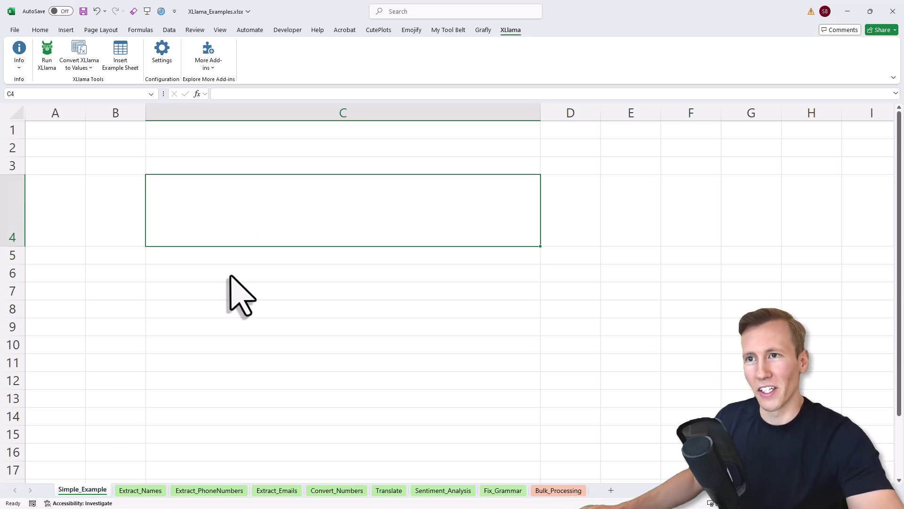
{"action": "type", "text": "=XLlamaPrompt("}
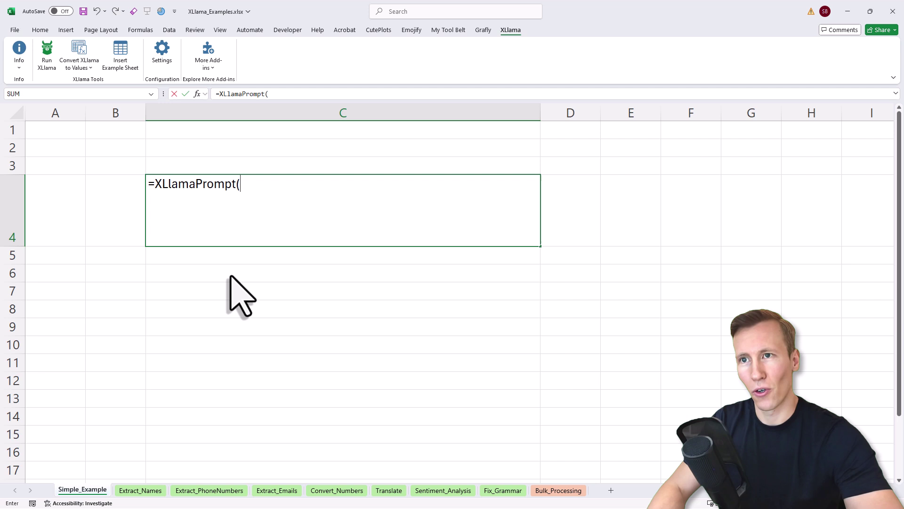
{"action": "type", "text": "\""}
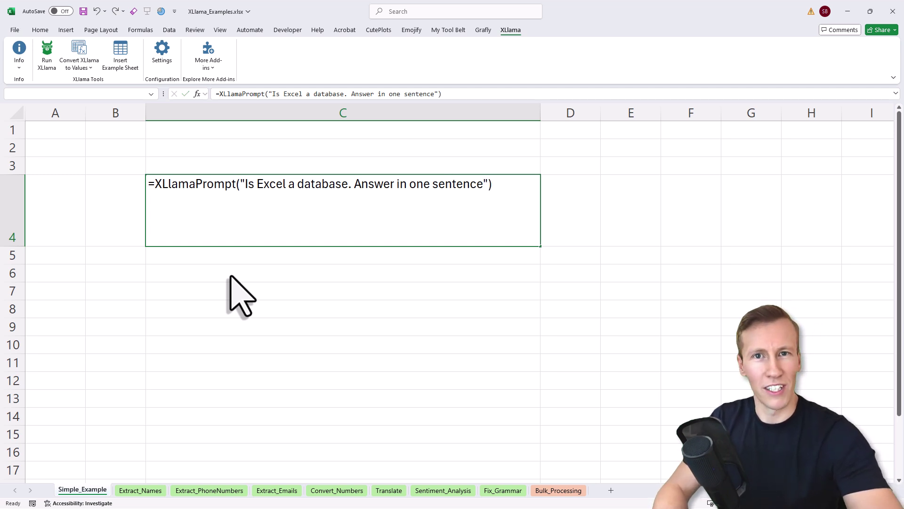
{"action": "key", "text": "Return"}
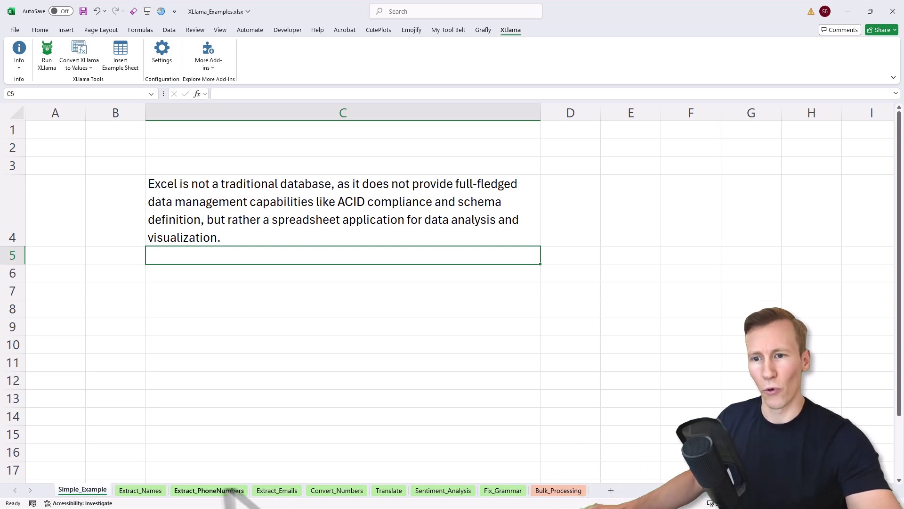
On Extract_Names, enter =XLlamaPrompt(A2&B2) in C2 to extract names from the sentence
{"action": "left_click", "coordinate": [142, 490]}
{"action": "left_click", "coordinate": [489, 268]}
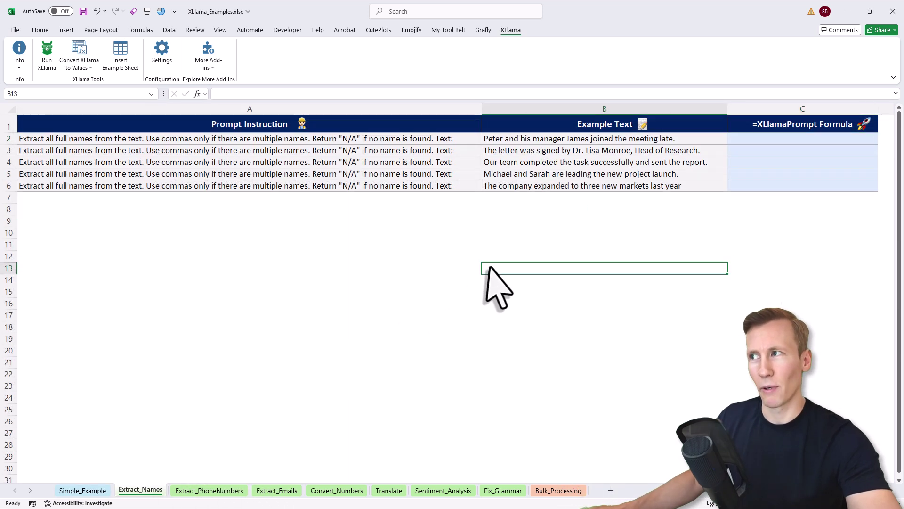
{"action": "left_click", "coordinate": [539, 290]}
{"action": "left_click", "coordinate": [330, 139]}
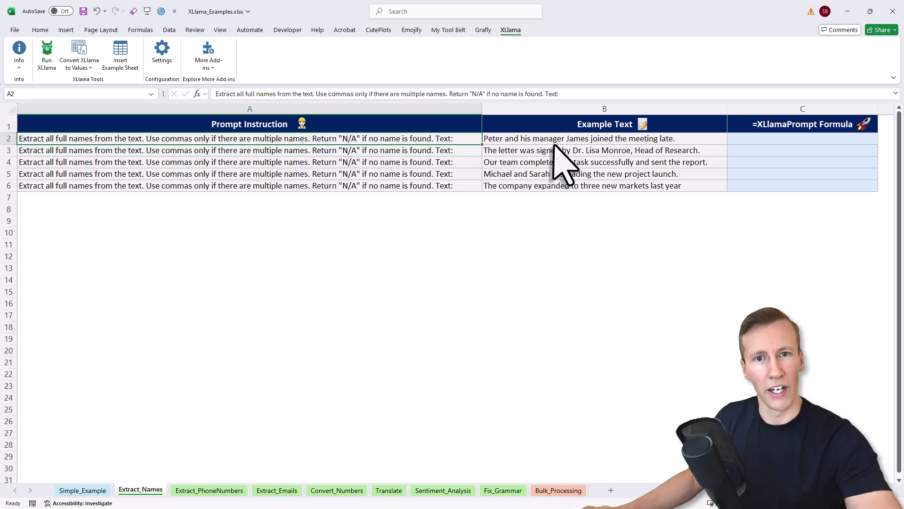
{"action": "left_click", "coordinate": [741, 141]}
{"action": "type", "text": "="}
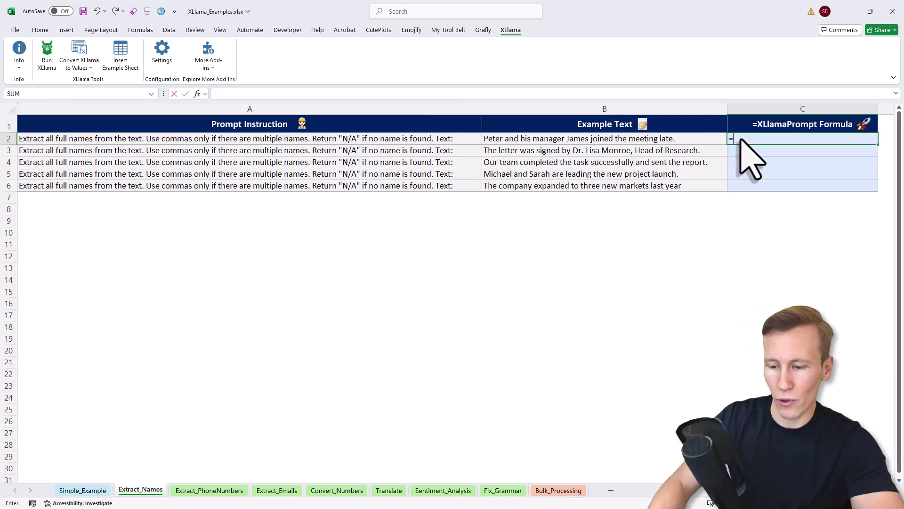
{"action": "type", "text": "XLlamaPrompt("}
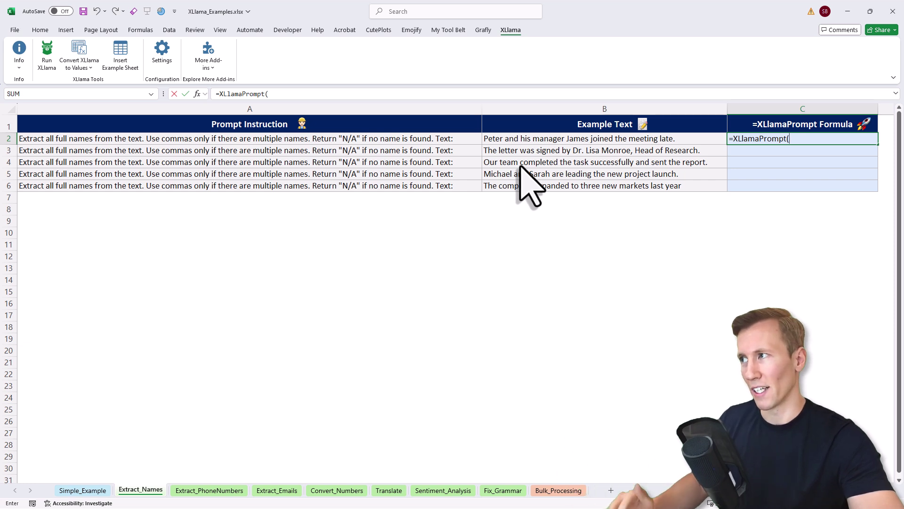
{"action": "left_click", "coordinate": [378, 141]}
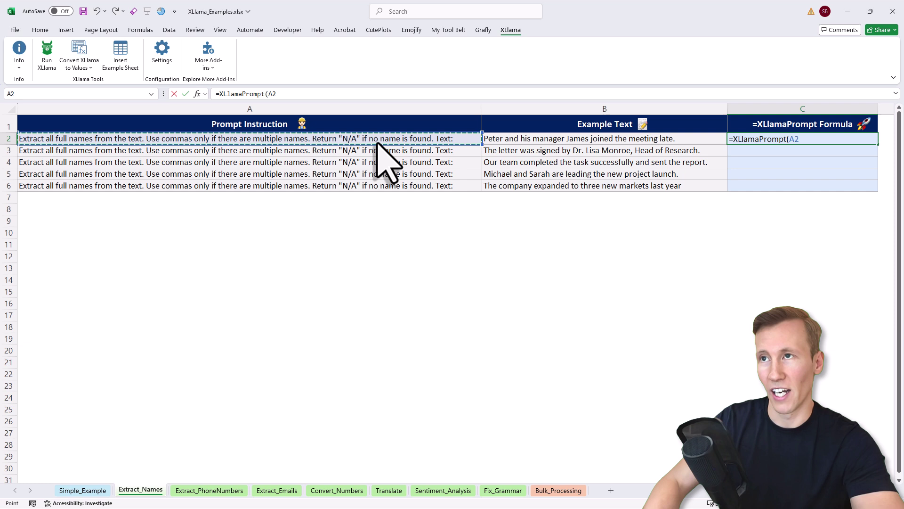
{"action": "type", "text": "&"}
{"action": "left_click", "coordinate": [524, 140]}
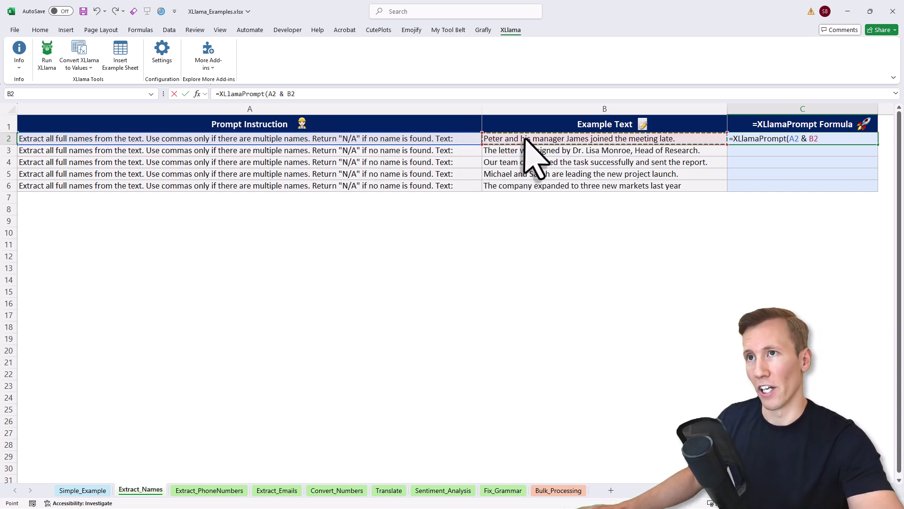
{"action": "type", "text": ")"}
{"action": "key", "text": "ctrl+Return"}
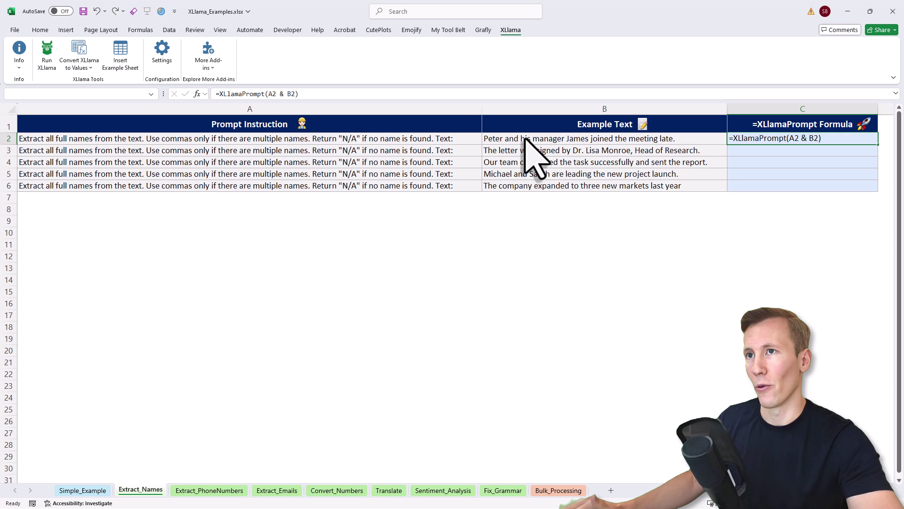
Fill the formula down to C6, check the extracted names, and copy C2:C6
{"action": "double_click", "coordinate": [877, 145]}
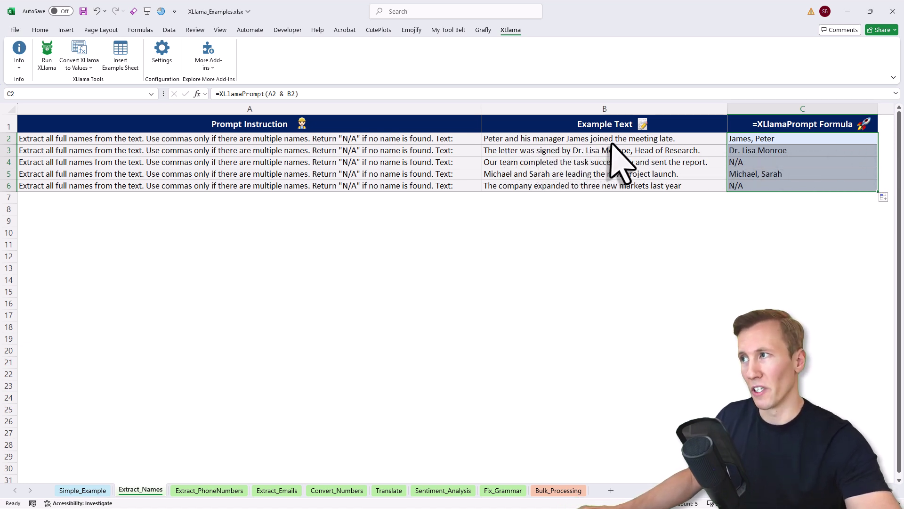
{"action": "left_click", "coordinate": [731, 149]}
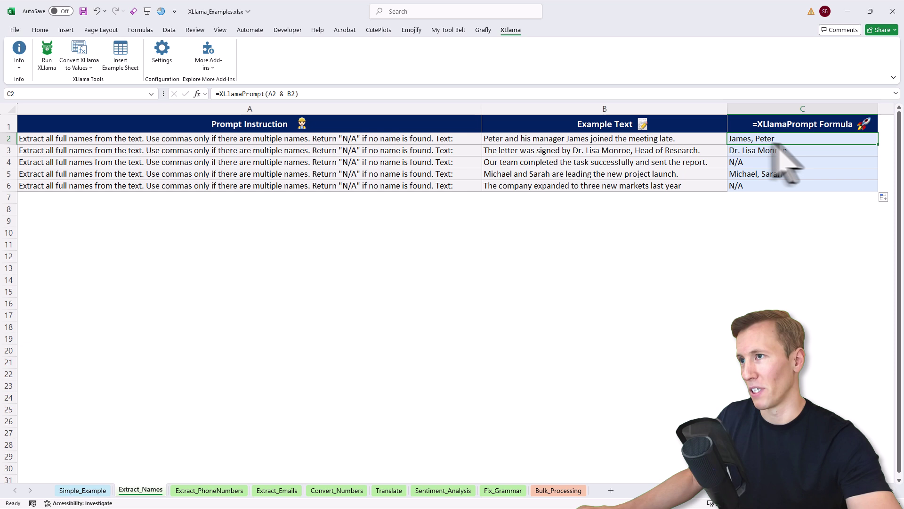
{"action": "key", "text": "ctrl+shift+Down"}
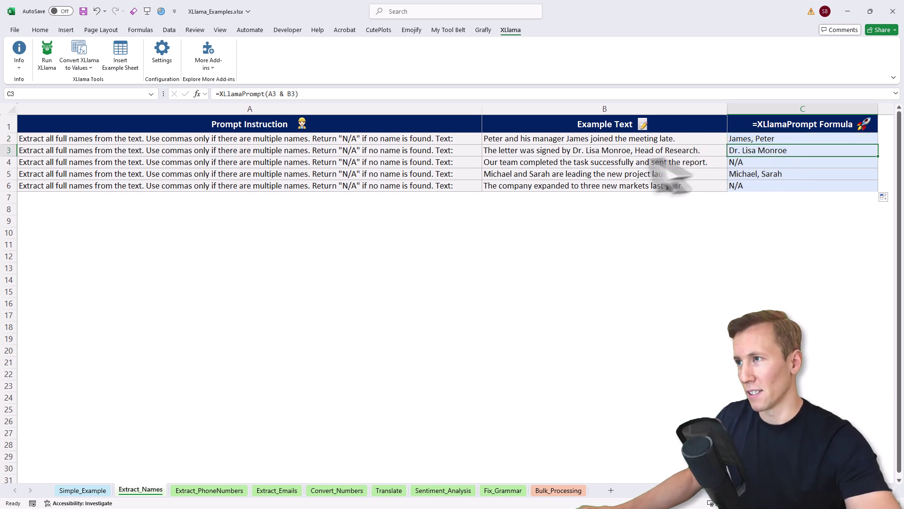
{"action": "left_click", "coordinate": [594, 165]}
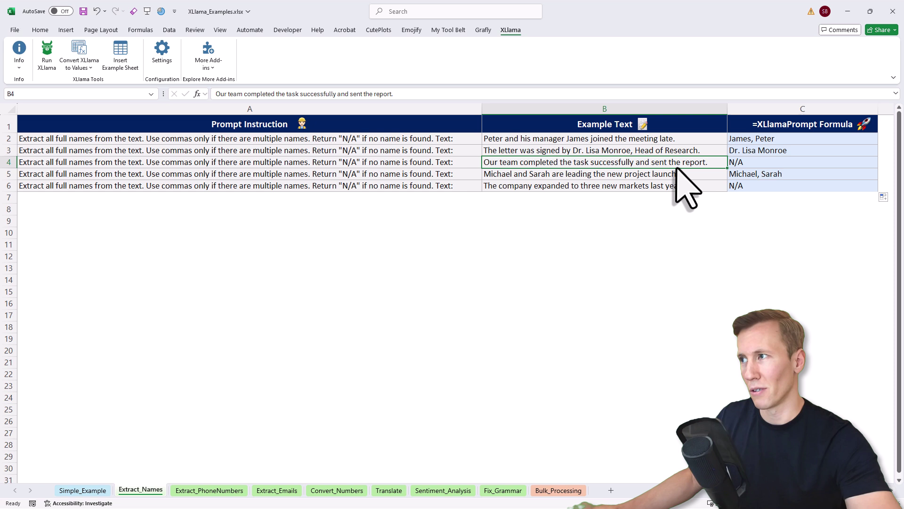
{"action": "left_click", "coordinate": [763, 163]}
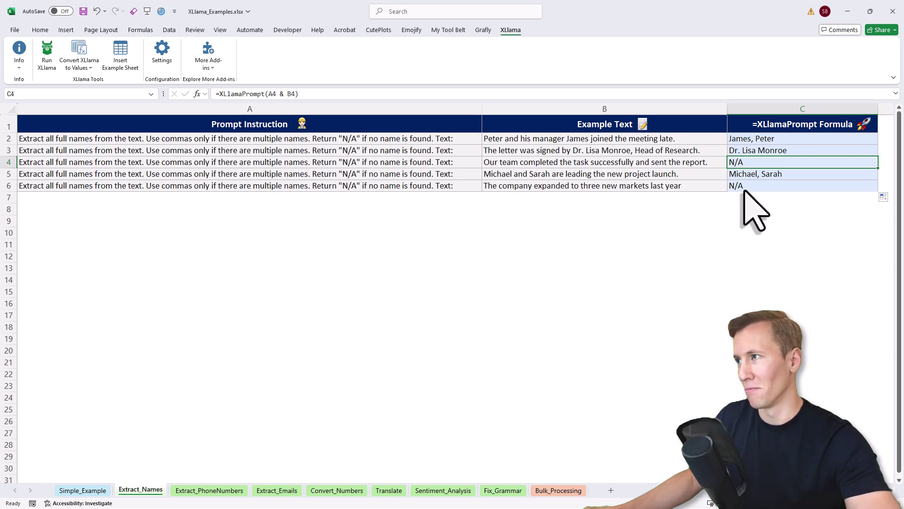
{"action": "left_click", "coordinate": [773, 139]}
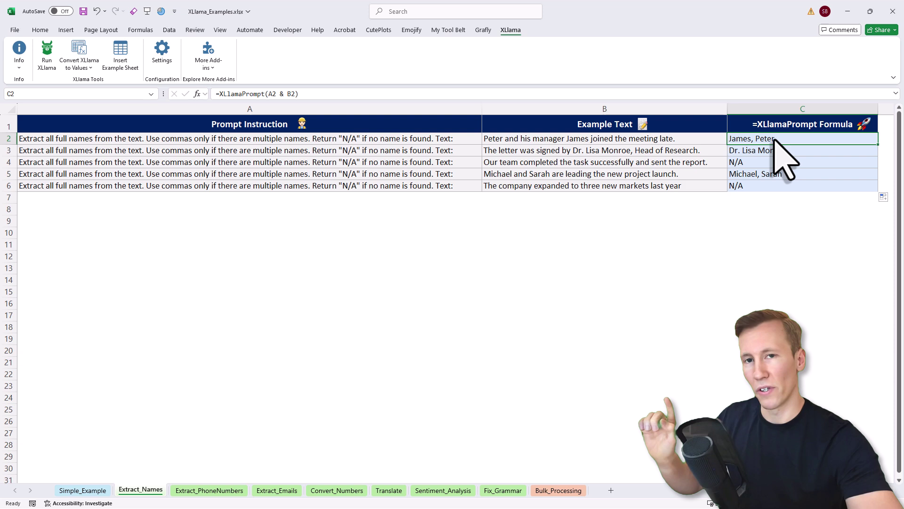
{"action": "key", "text": "ctrl+c"}
Paste the prompt formula into C2:C6 of Extract_PhoneNumbers for digits-only phone numbers, then copy C2
{"action": "left_click", "coordinate": [191, 490]}
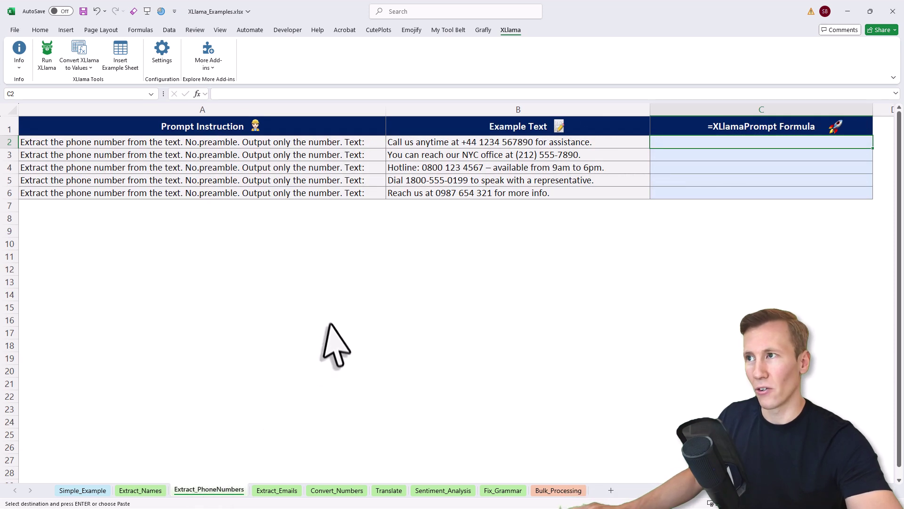
{"action": "key", "text": "ctrl+v"}
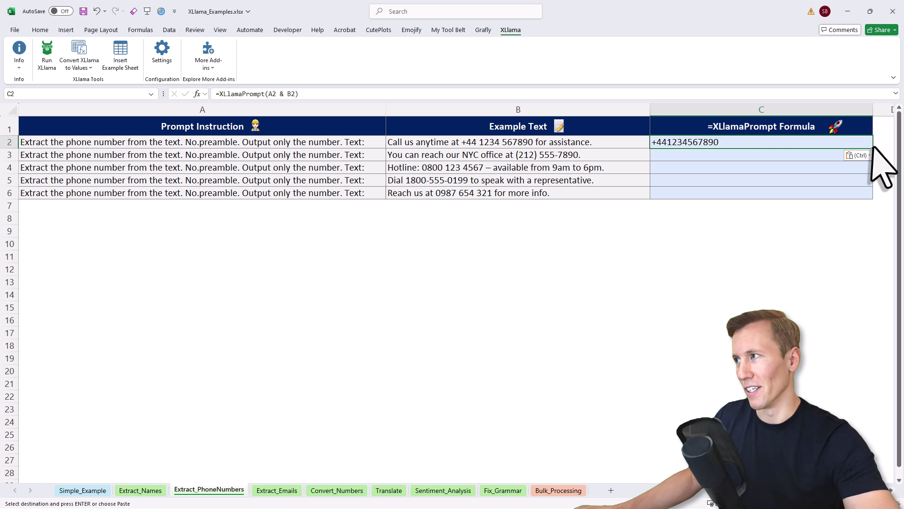
{"action": "key", "text": "Return"}
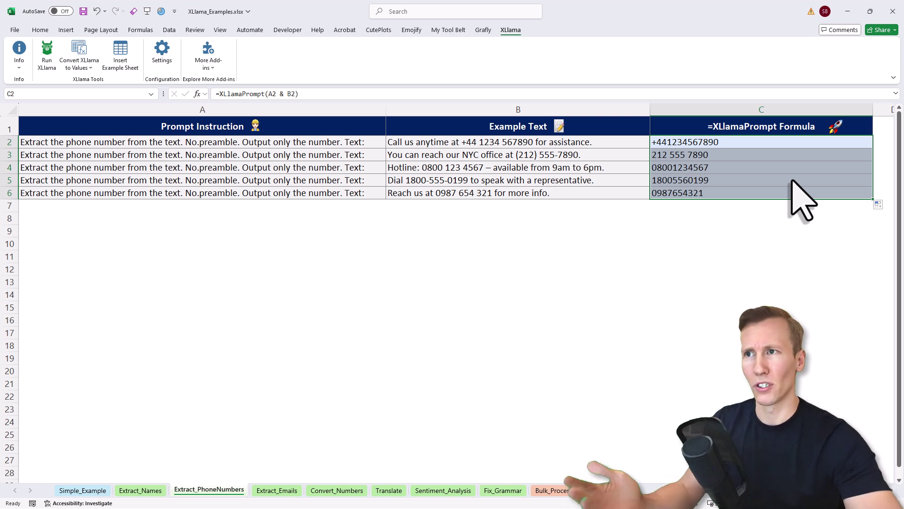
{"action": "left_click", "coordinate": [338, 136]}
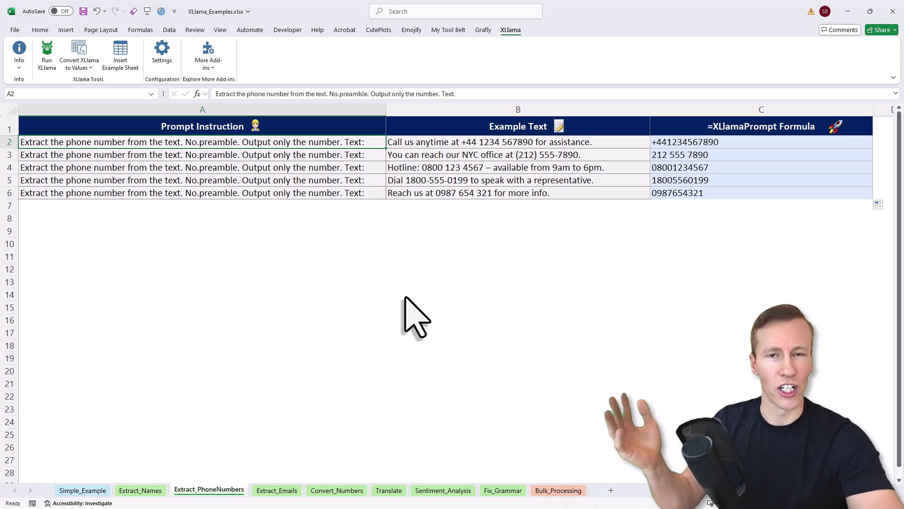
{"action": "left_click", "coordinate": [692, 144]}
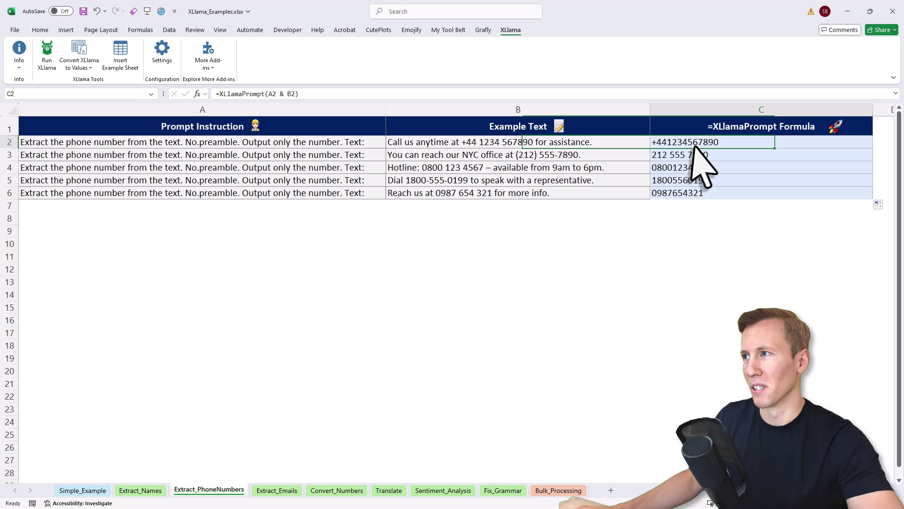
{"action": "key", "text": "ctrl+c"}
Paste the prompt formula into C2:C6 of Extract_Emails to pull out addresses, then copy C2
{"action": "left_click", "coordinate": [277, 490]}
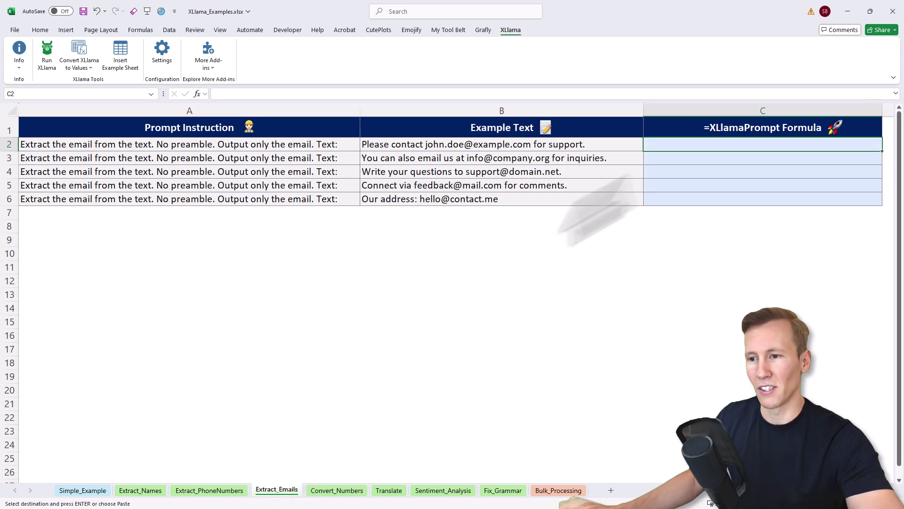
{"action": "key", "text": "ctrl+v"}
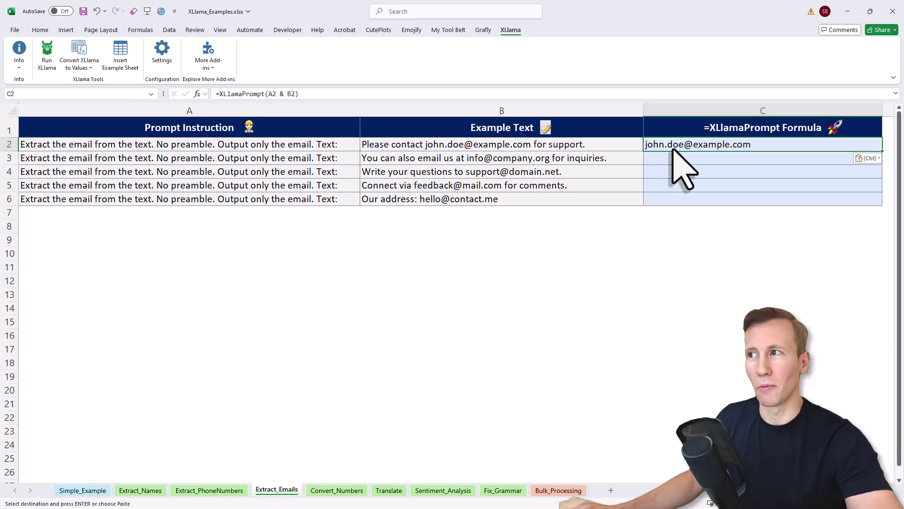
{"action": "key", "text": "Return"}
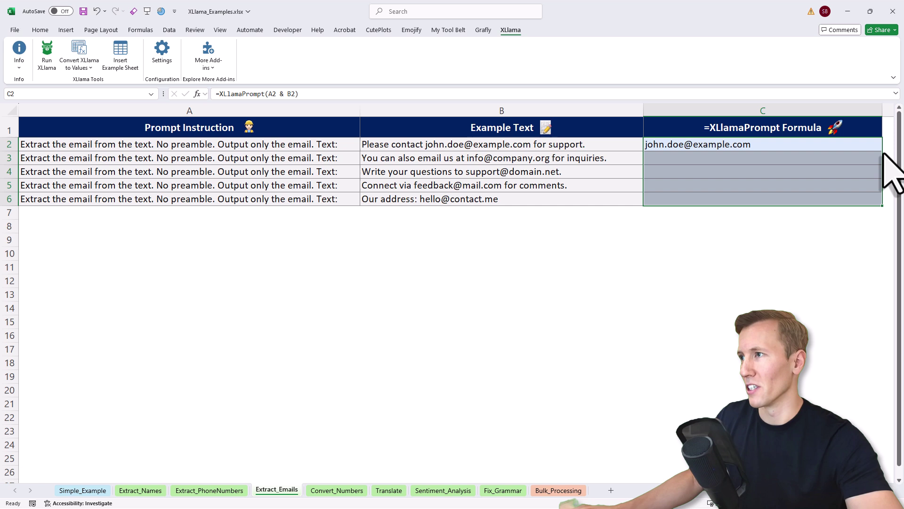
{"action": "key", "text": "Return"}
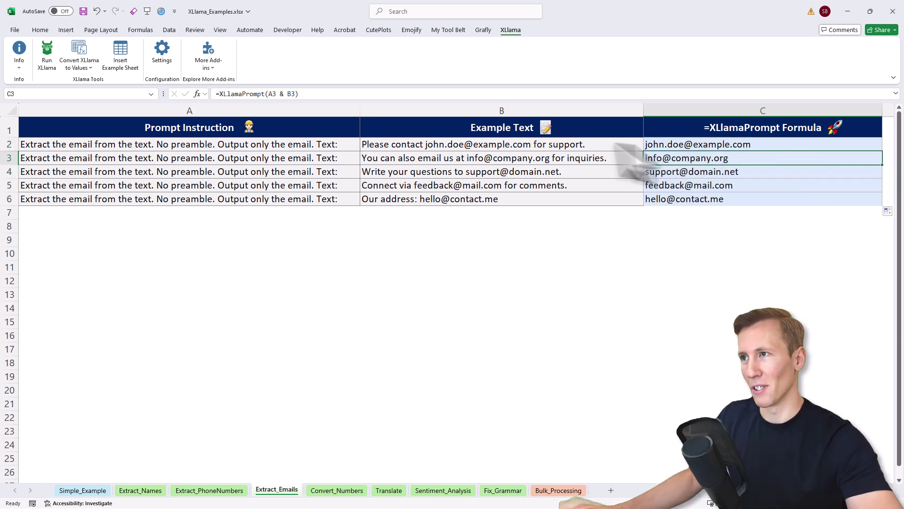
{"action": "key", "text": "shift+Return"}
{"action": "key", "text": "ctrl+c"}
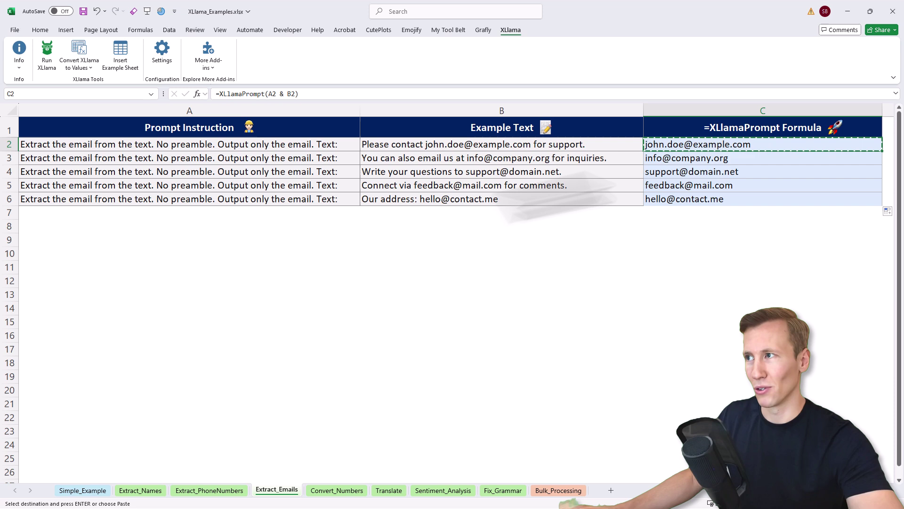
Paste the formula into Convert_Numbers C2:C6, check the words for 3250 and 12, then copy C2
{"action": "left_click", "coordinate": [336, 489]}
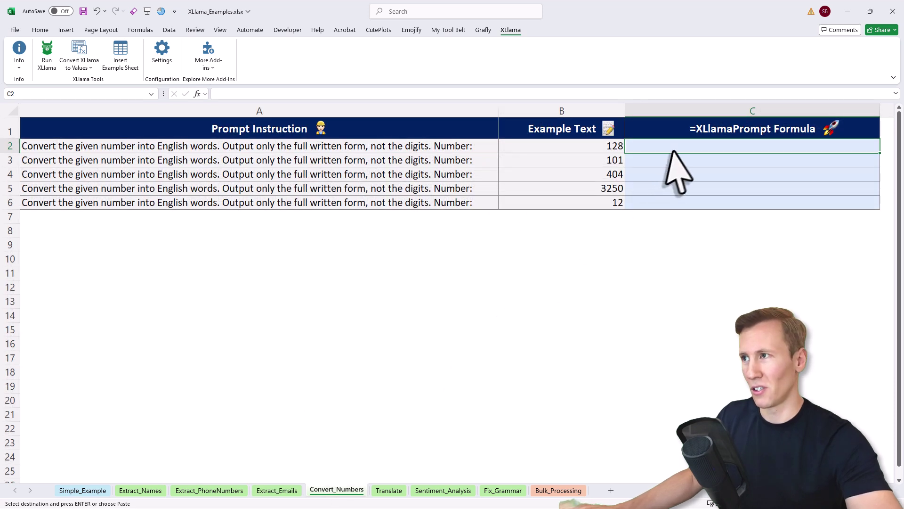
{"action": "key", "text": "ctrl+v"}
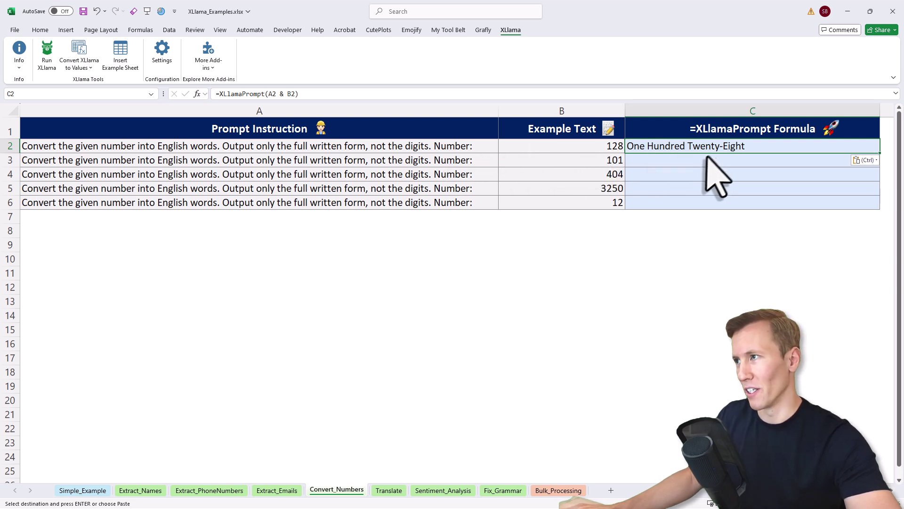
{"action": "key", "text": "Return"}
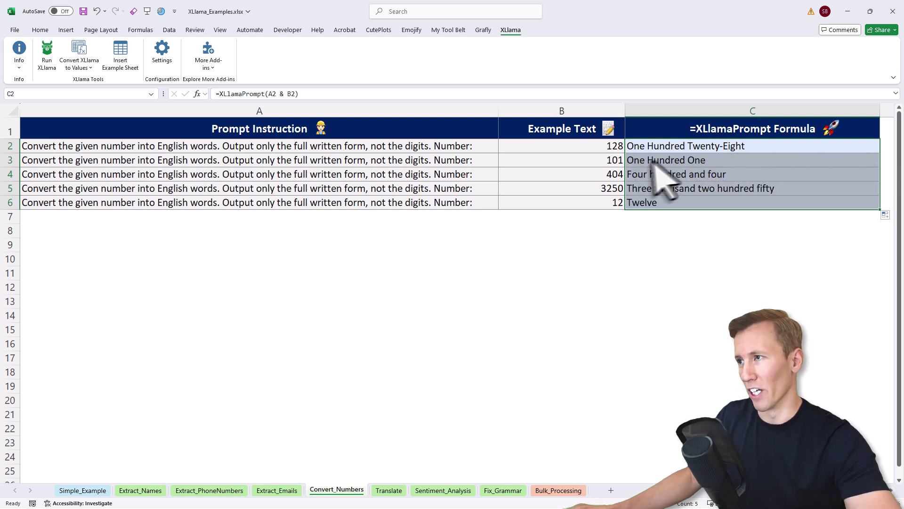
{"action": "left_click", "coordinate": [677, 191]}
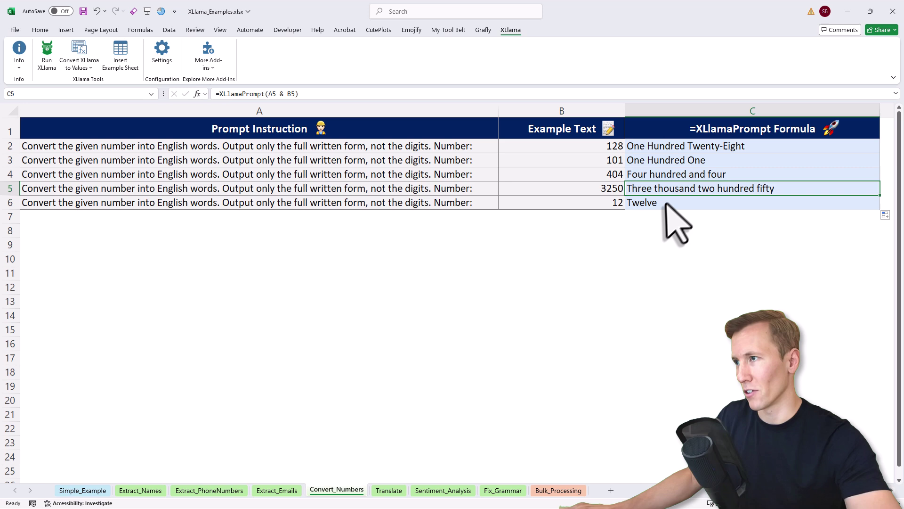
{"action": "left_click", "coordinate": [666, 204]}
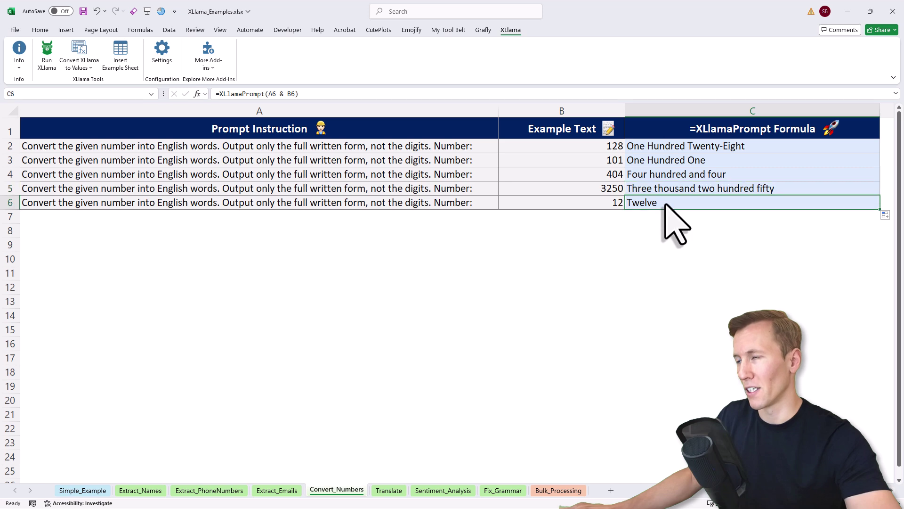
{"action": "left_click", "coordinate": [701, 150]}
{"action": "key", "text": "ctrl+c"}
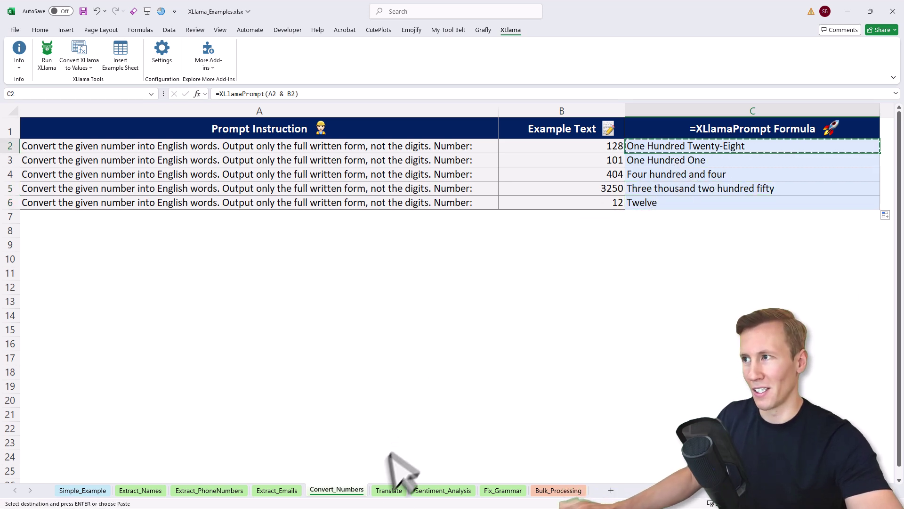
Paste the formula into Translate C2 and fill down for German translations, then copy C2
{"action": "left_click", "coordinate": [389, 490]}
{"action": "key", "text": "ctrl+v"}
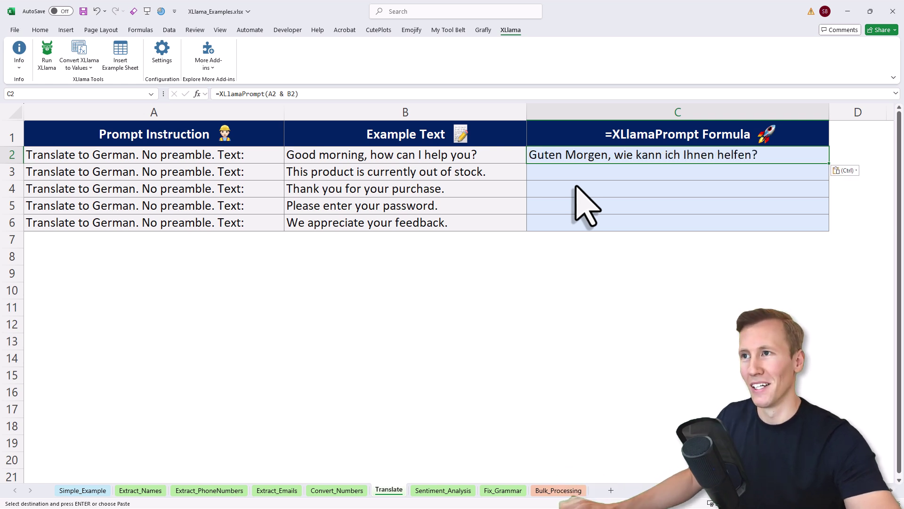
{"action": "double_click", "coordinate": [829, 163]}
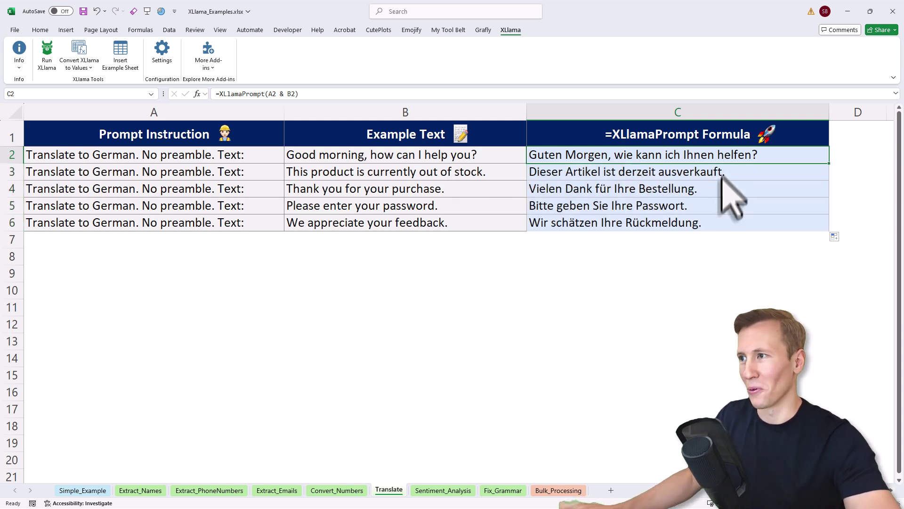
{"action": "key", "text": "Return"}
{"action": "key", "text": "Return"}
{"action": "key", "text": "Return"}
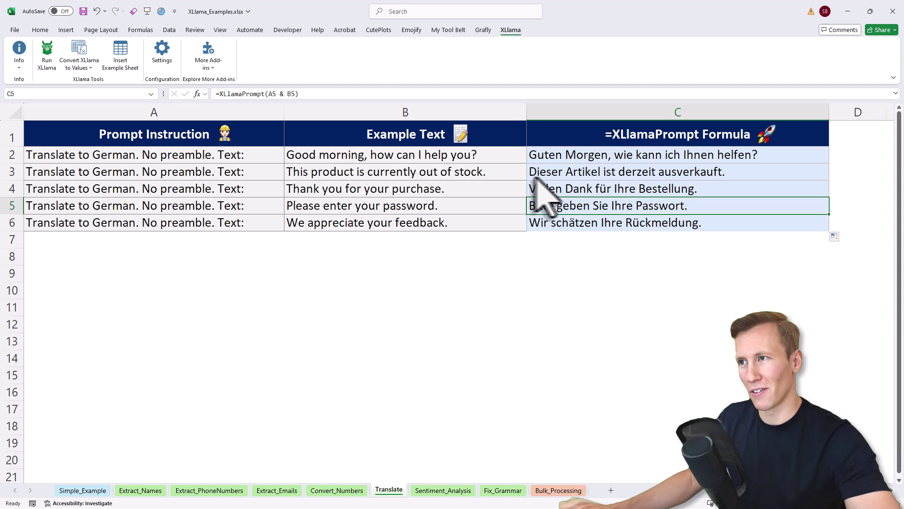
{"action": "key", "text": "Up"}
{"action": "key", "text": "Up"}
{"action": "key", "text": "Up"}
{"action": "key", "text": "ctrl+c"}
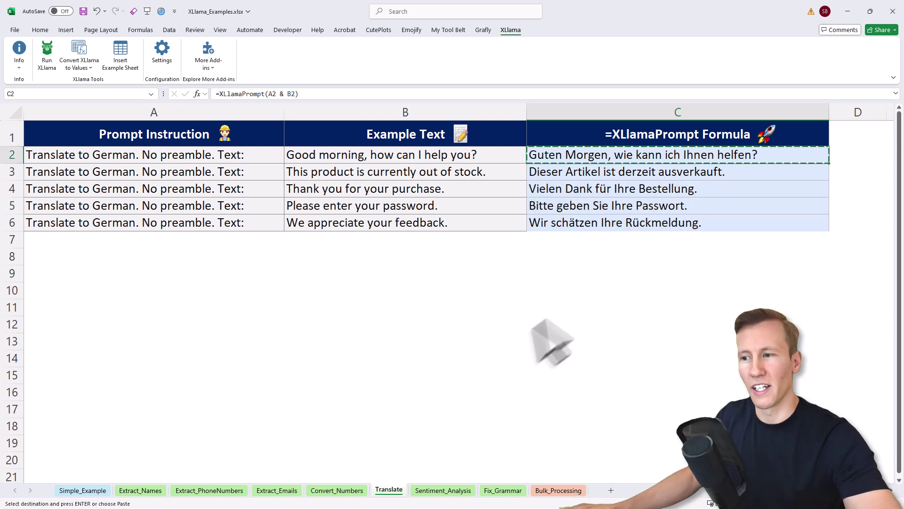
Paste the formula into Sentiment_Analysis C2:C6 to label each review, then copy the results
{"action": "left_click", "coordinate": [446, 489]}
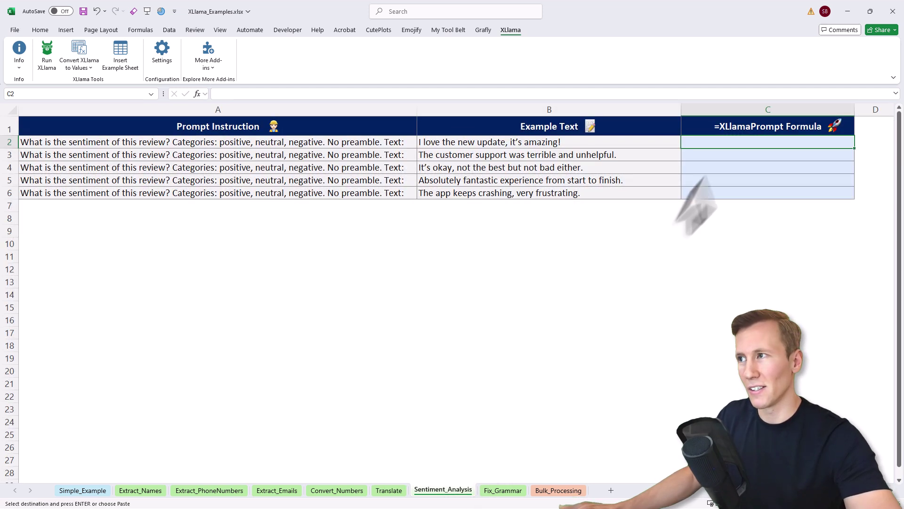
{"action": "key", "text": "ctrl+v"}
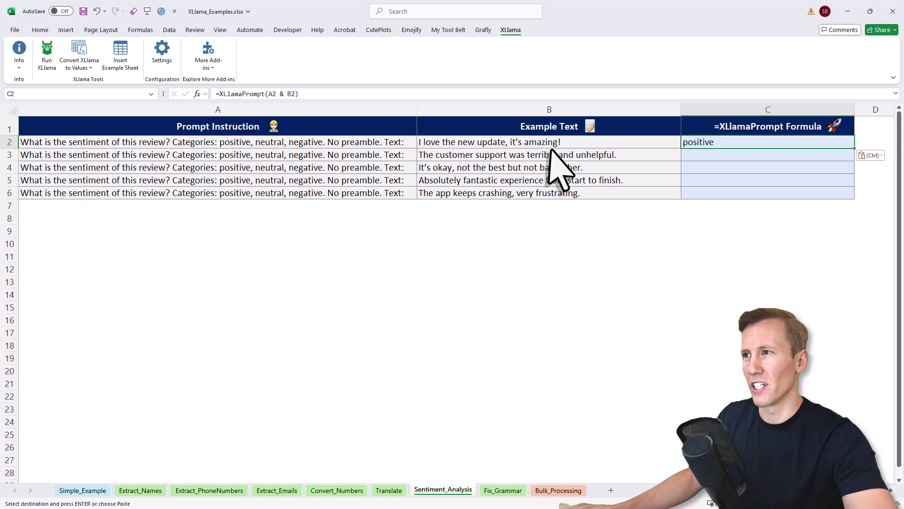
{"action": "key", "text": "Return"}
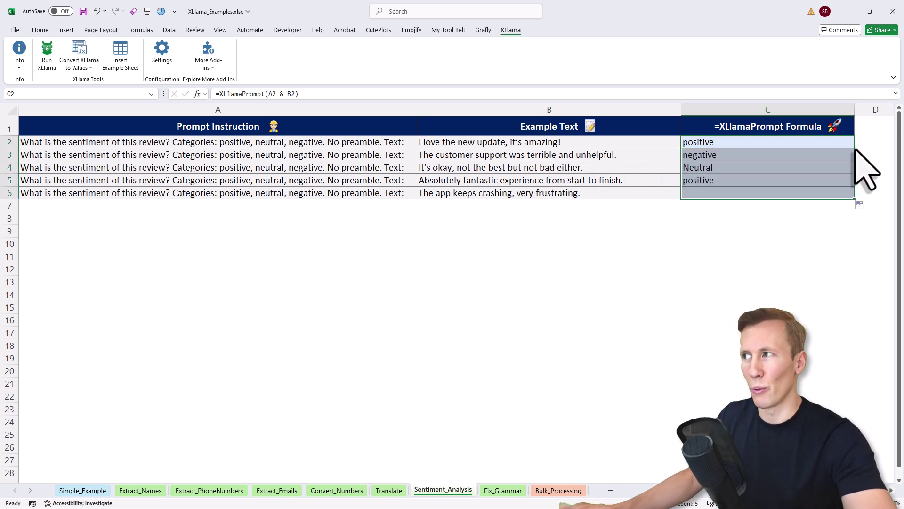
{"action": "key", "text": "Return"}
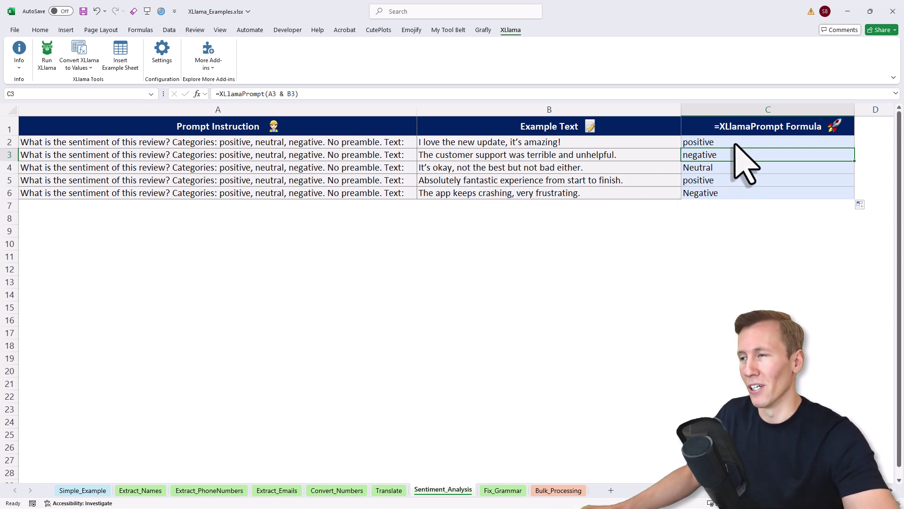
{"action": "key", "text": "ctrl+c"}
Paste the XLlamaPrompt grammar formulas into C2:C6 on Fix_Grammar and review the corrected sentences
{"action": "left_click", "coordinate": [500, 490]}
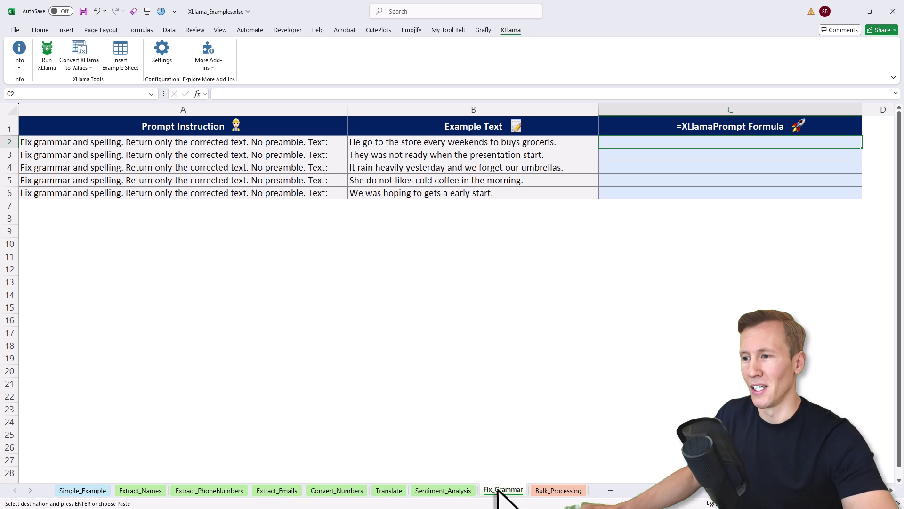
{"action": "key", "text": "ctrl+v"}
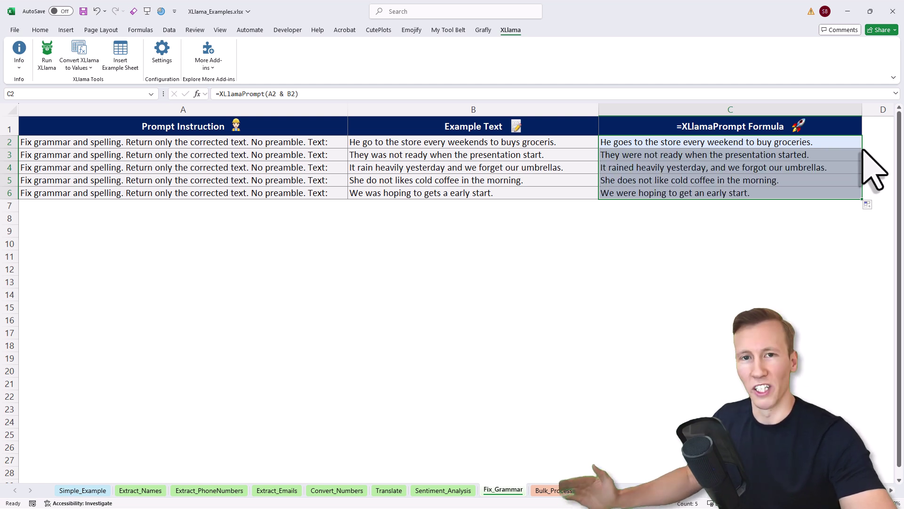
{"action": "left_click", "coordinate": [785, 230]}
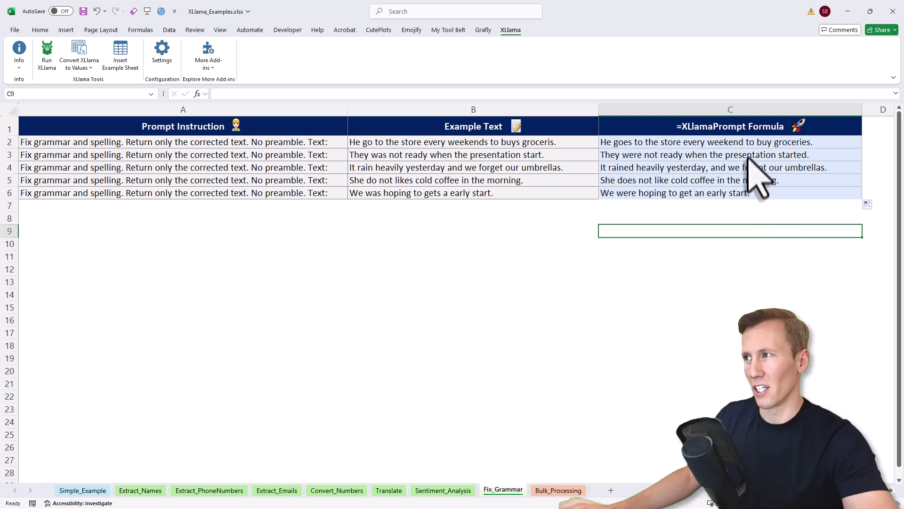
Convert the XLlama formulas in C2:C3 to static values and check that C2 holds text
{"action": "left_click_drag", "start_coordinate": [750, 143], "coordinate": [749, 157]}
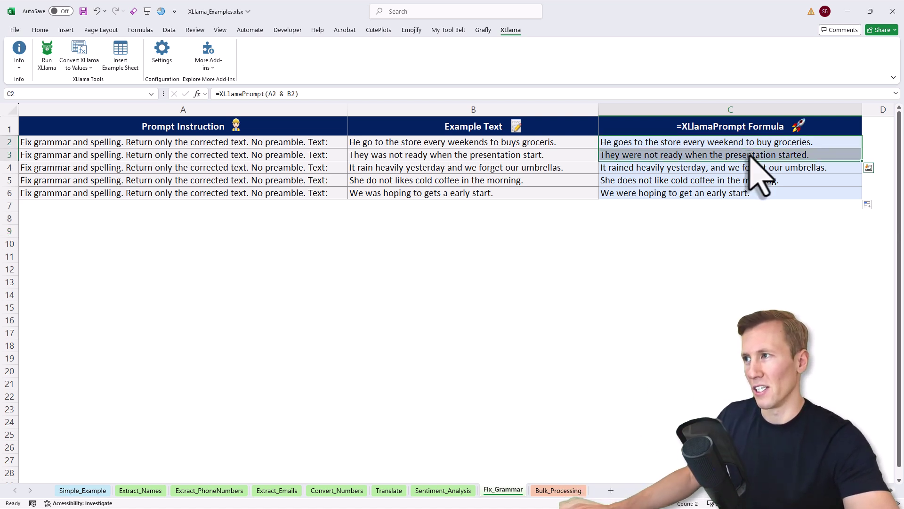
{"action": "left_click", "coordinate": [91, 67]}
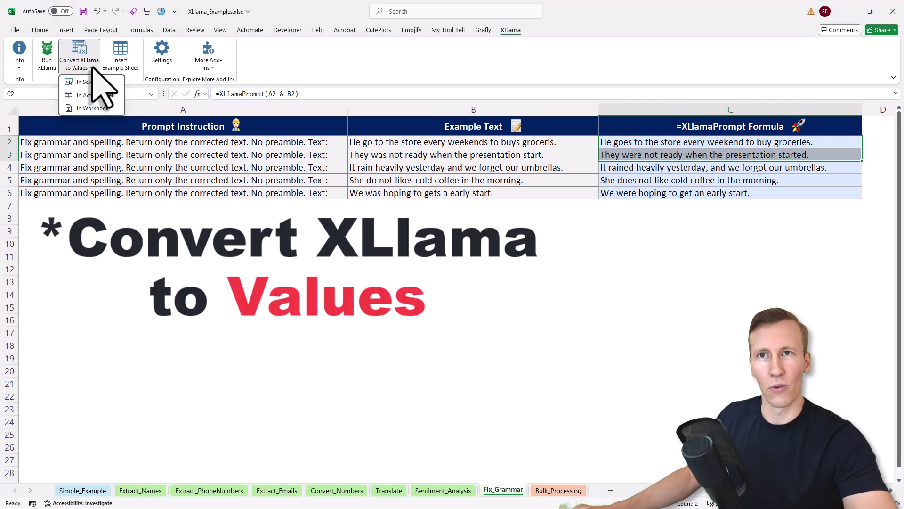
{"action": "left_click", "coordinate": [91, 82]}
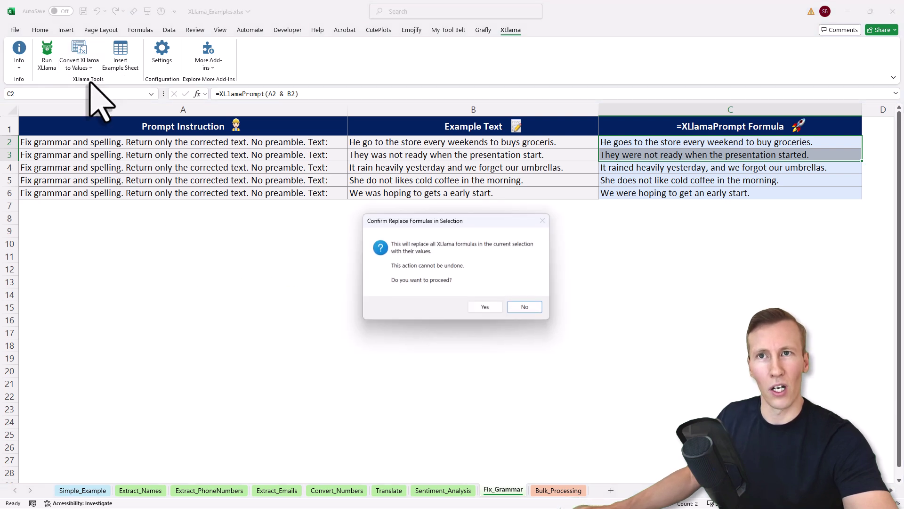
{"action": "left_click", "coordinate": [484, 307]}
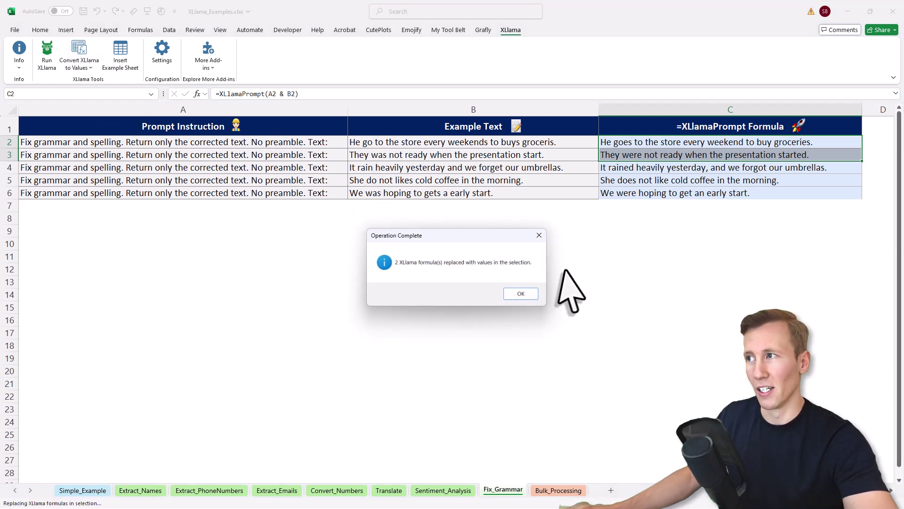
{"action": "left_click", "coordinate": [520, 293]}
{"action": "left_click", "coordinate": [647, 233]}
{"action": "left_click", "coordinate": [647, 143]}
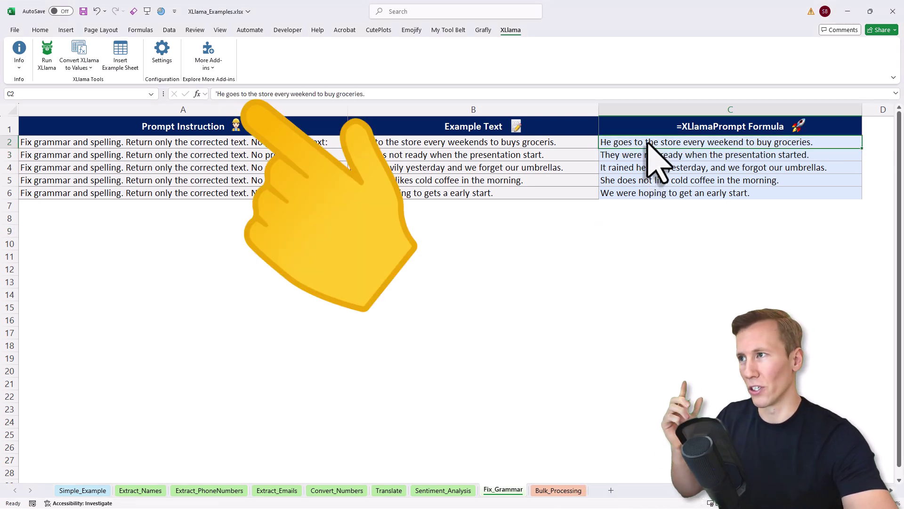
Convert all XLlama formulas on the Fix_Grammar sheet to values and verify C4 and C5
{"action": "left_click", "coordinate": [92, 68]}
{"action": "left_click", "coordinate": [100, 93]}
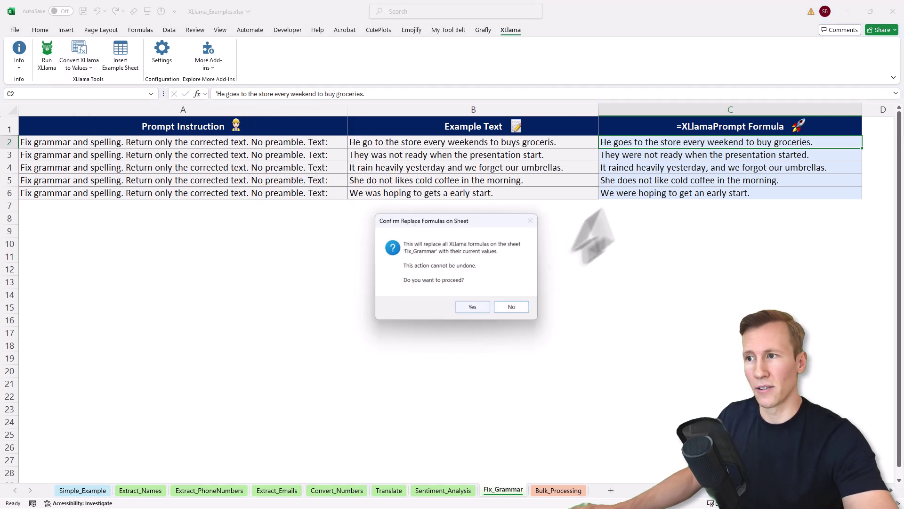
{"action": "key", "text": "Return"}
{"action": "left_click", "coordinate": [649, 170]}
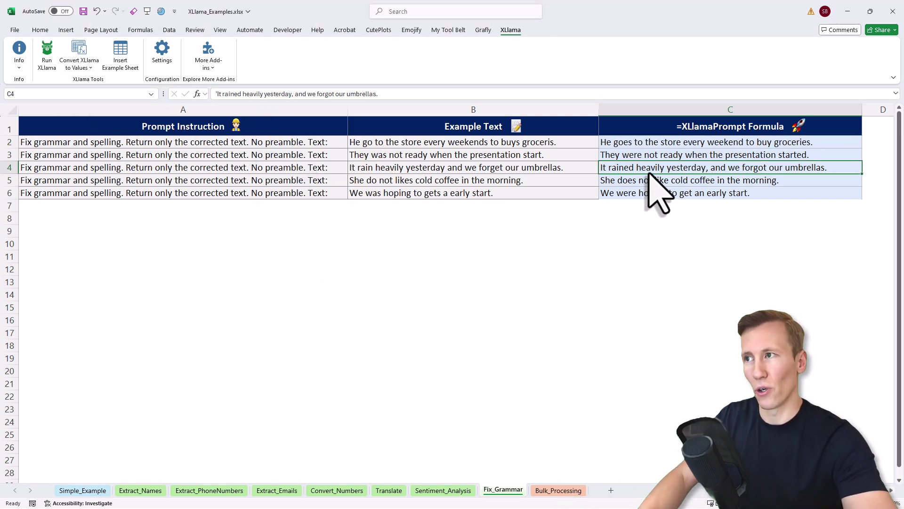
{"action": "left_click", "coordinate": [649, 175]}
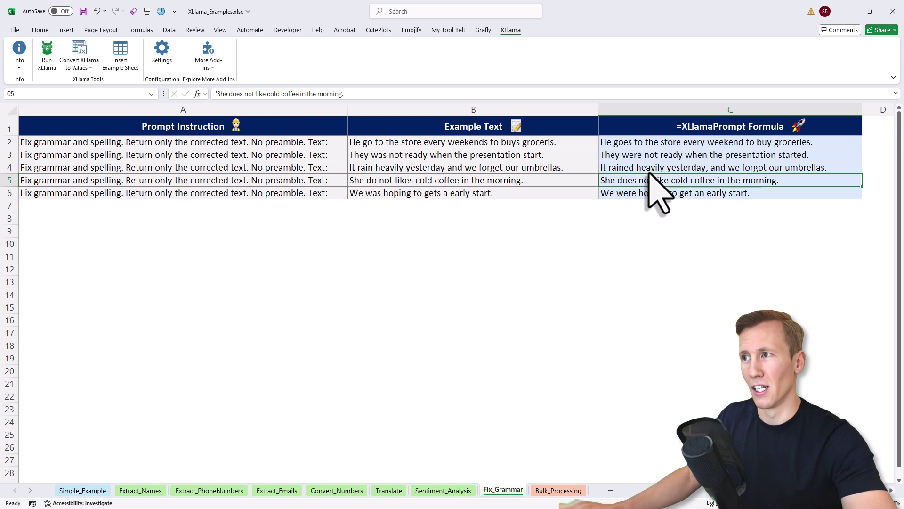
Convert every XLlama formula in the workbook to values and check Translate's German text
{"action": "left_click", "coordinate": [90, 69]}
{"action": "left_click", "coordinate": [94, 106]}
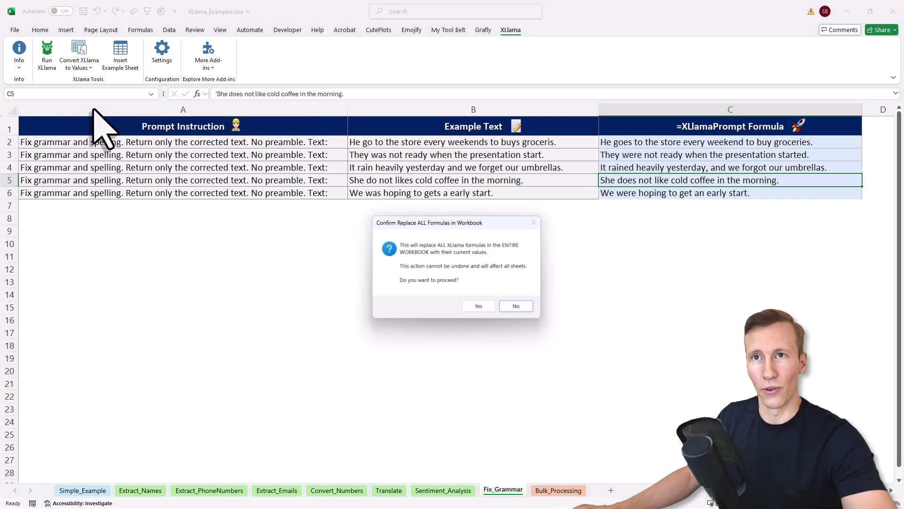
{"action": "left_click", "coordinate": [474, 306]}
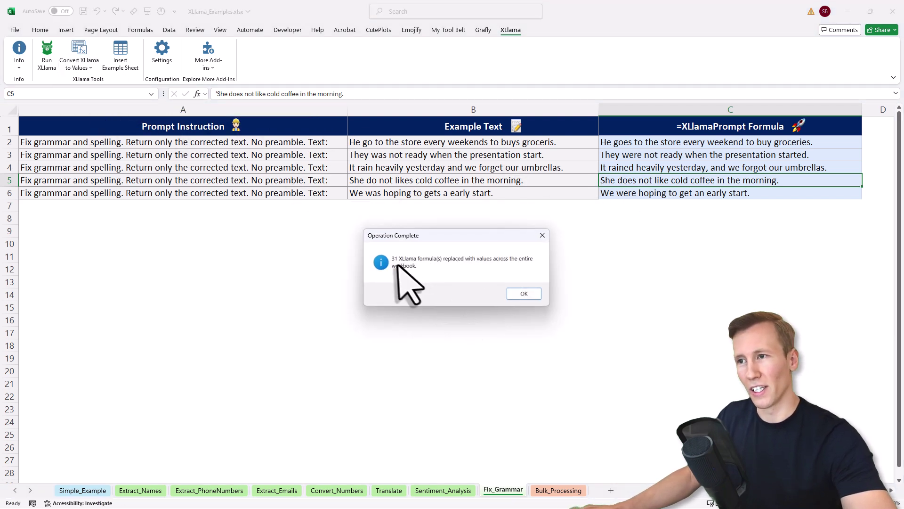
{"action": "left_click", "coordinate": [524, 294]}
{"action": "left_click", "coordinate": [389, 491]}
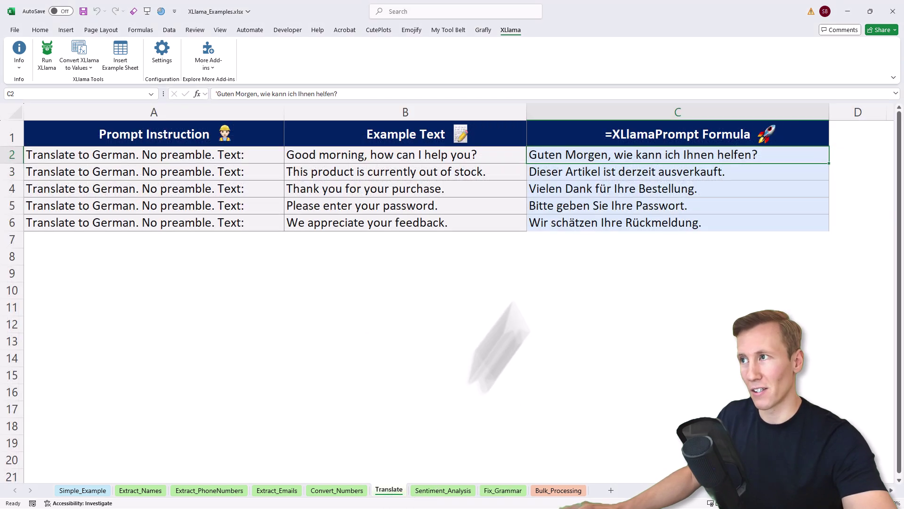
{"action": "key", "text": "Return"}
{"action": "key", "text": "Return"}
{"action": "key", "text": "Return"}
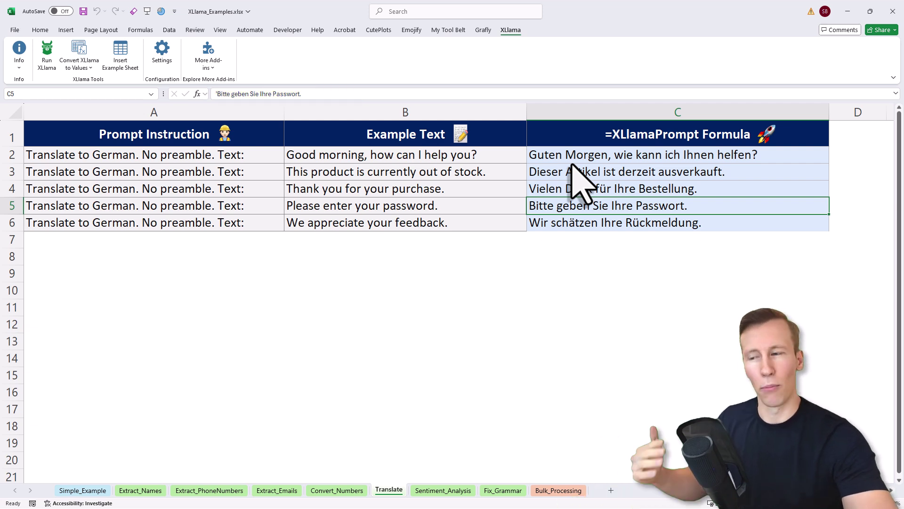
Select the Bulk_Processing table A1:D37 and run XLlama with the default key-insights prompt
{"action": "left_click", "coordinate": [556, 490]}
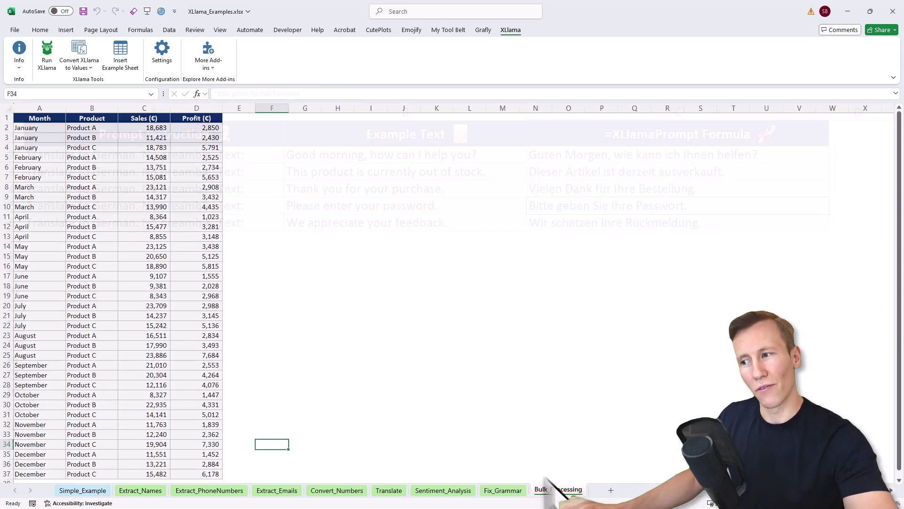
{"action": "left_click", "coordinate": [426, 280]}
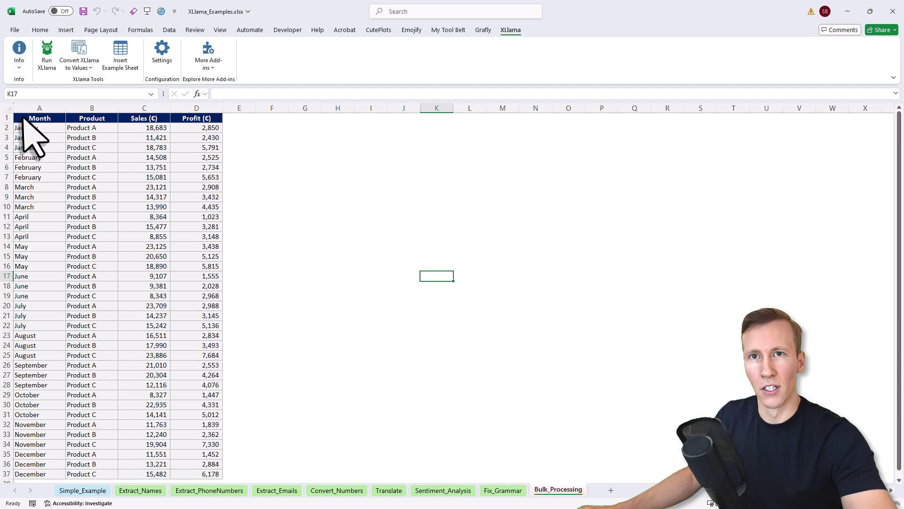
{"action": "left_click_drag", "start_coordinate": [22, 118], "coordinate": [179, 118]}
{"action": "key", "text": "ctrl+shift+Down"}
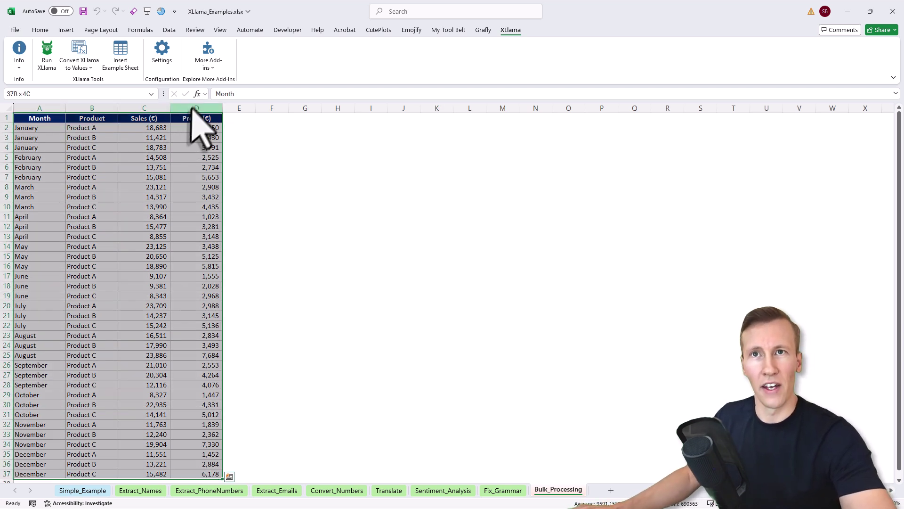
{"action": "left_click", "coordinate": [48, 52]}
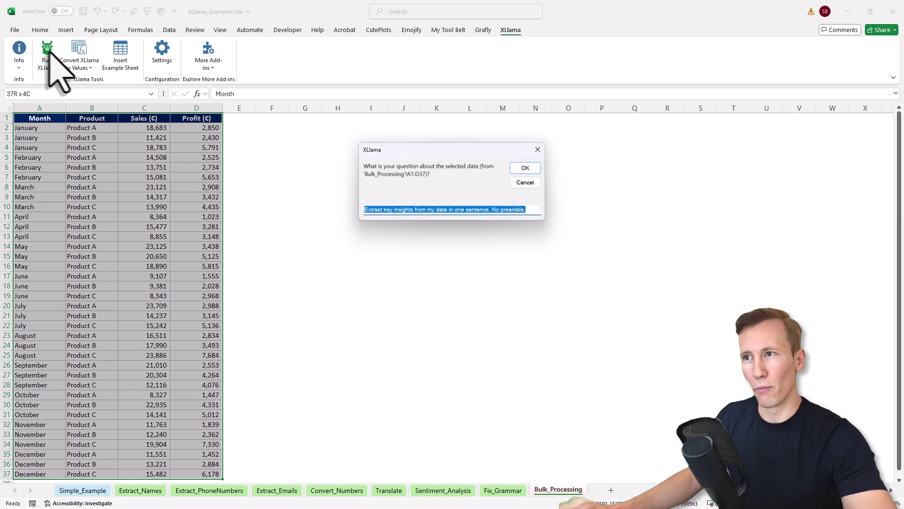
{"action": "left_click", "coordinate": [528, 209]}
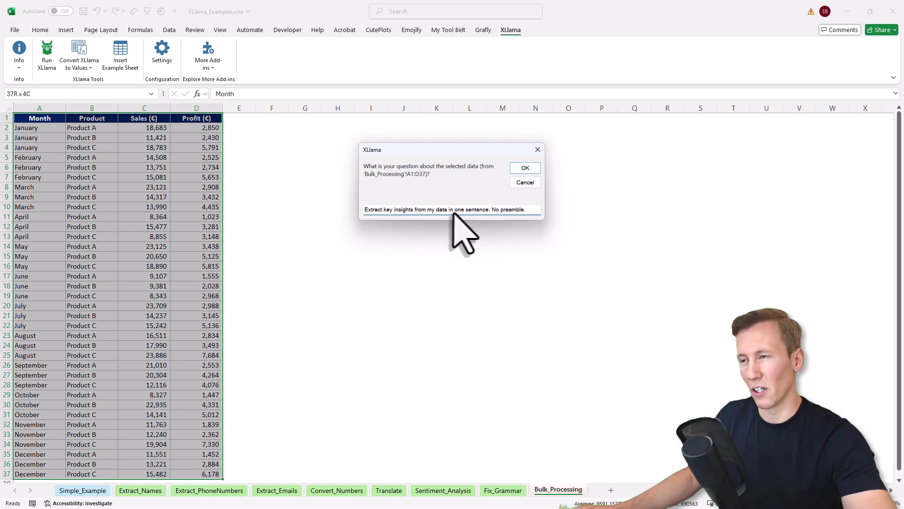
{"action": "left_click", "coordinate": [524, 168]}
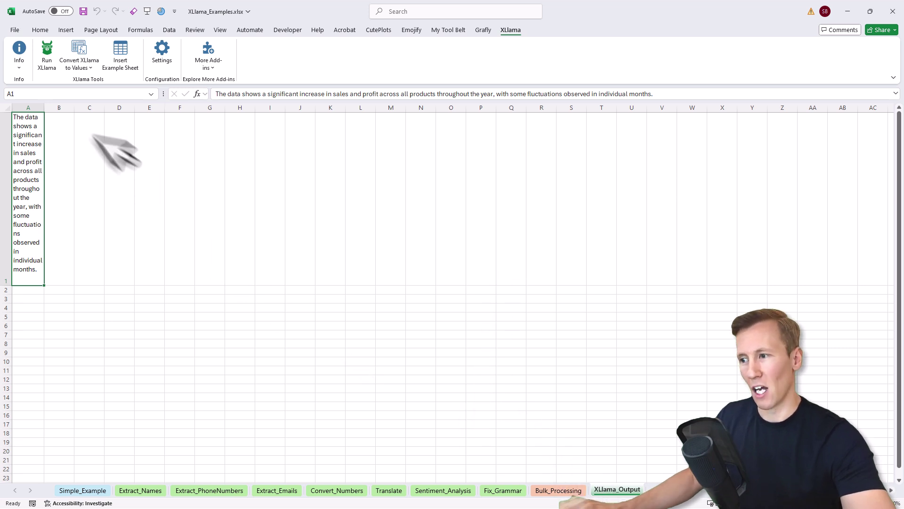
Widen column A on XLlama_Output, then return to Bulk_Processing and select B11
{"action": "left_click_drag", "start_coordinate": [44, 111], "coordinate": [165, 111]}
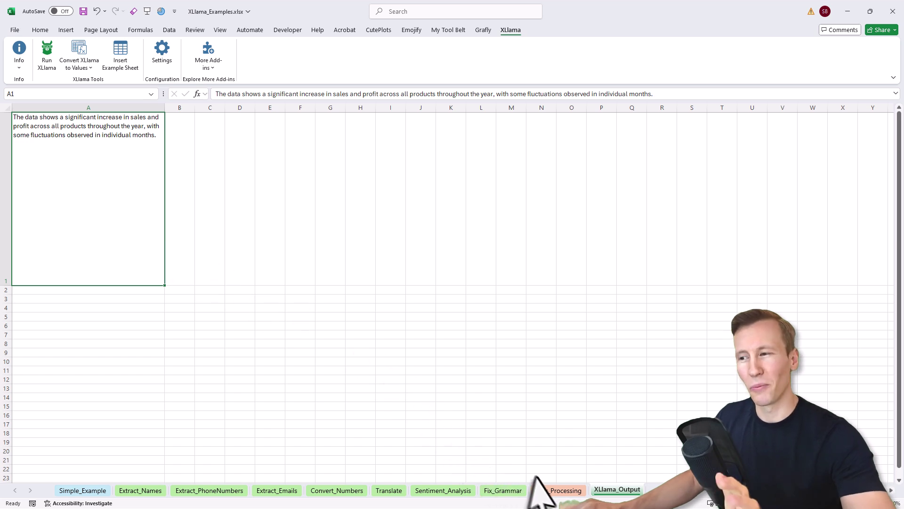
{"action": "left_click", "coordinate": [546, 490]}
{"action": "left_click", "coordinate": [113, 217]}
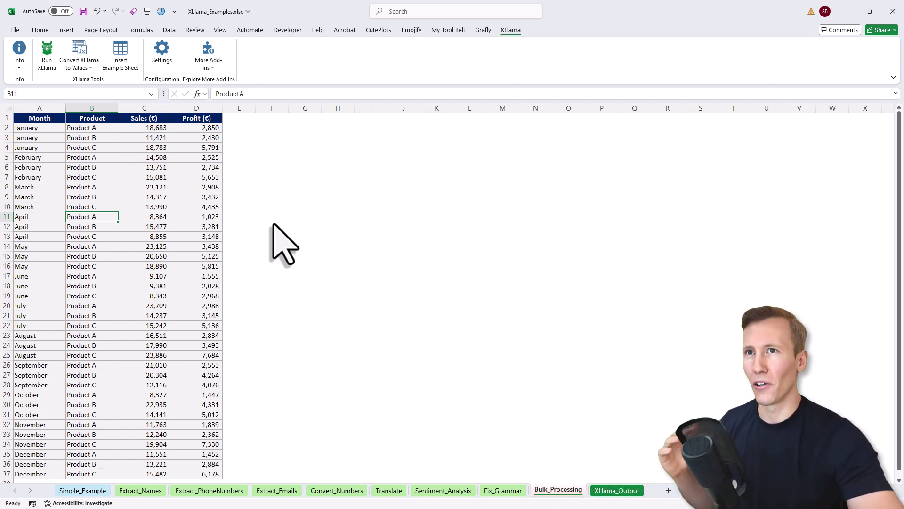
{"action": "left_click", "coordinate": [160, 52]}
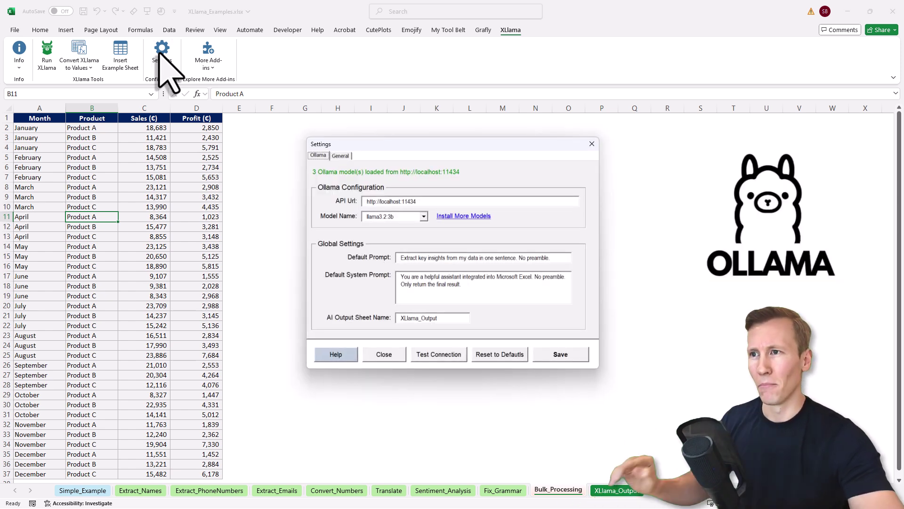
{"action": "left_click", "coordinate": [424, 216]}
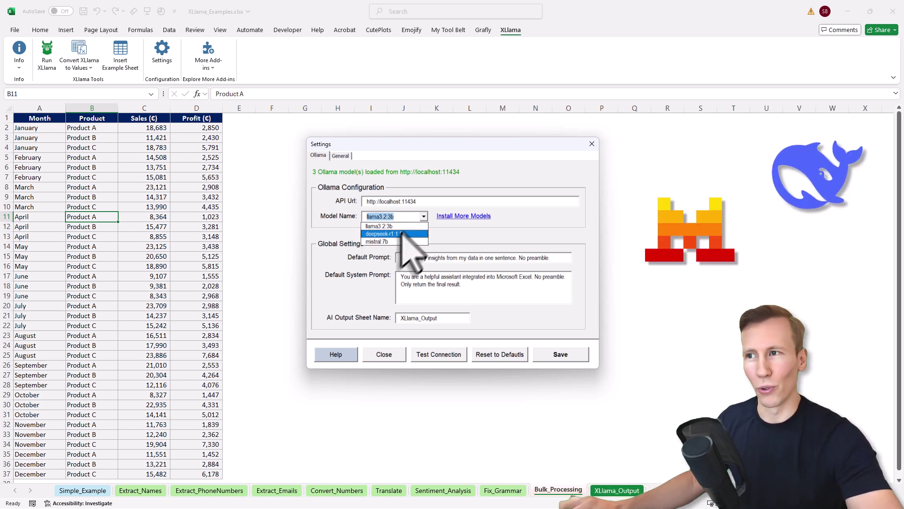
{"action": "left_click", "coordinate": [424, 217]}
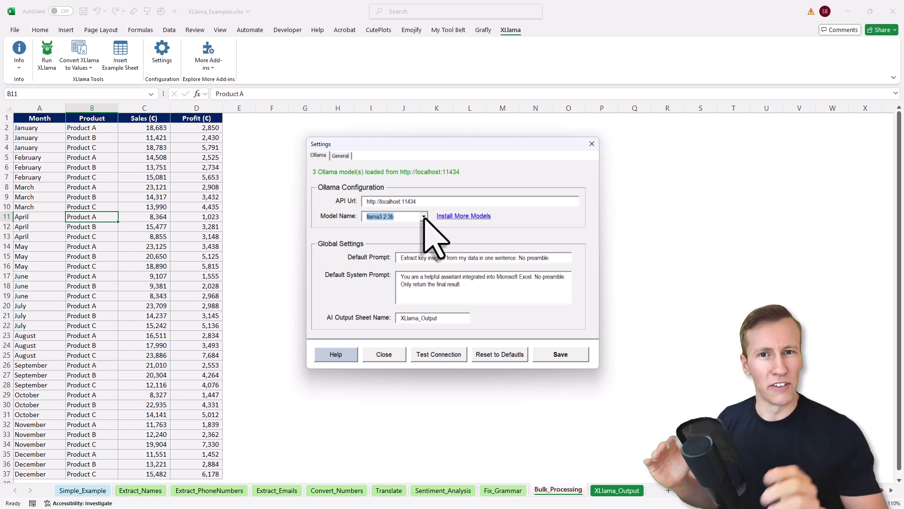
{"action": "left_click", "coordinate": [445, 238]}
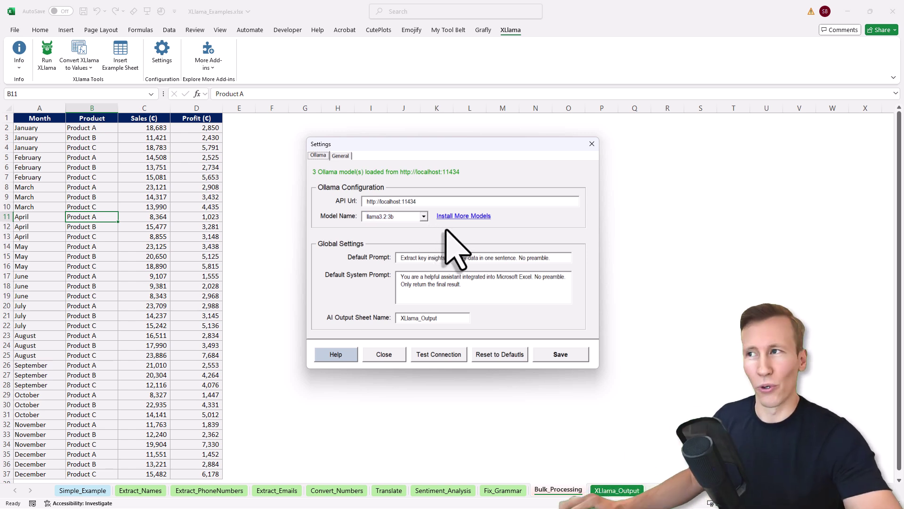
{"action": "left_click", "coordinate": [593, 144]}
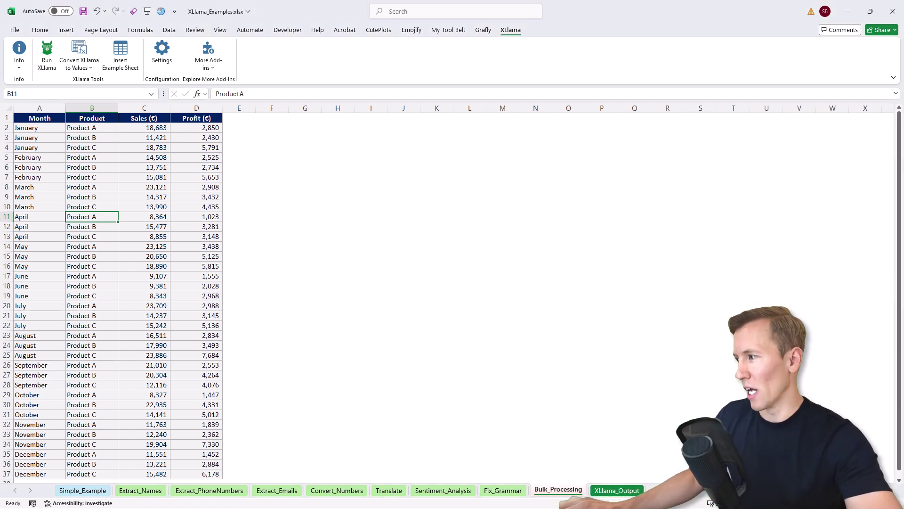
Open the gemma3n model page from the Ollama search results
{"action": "key", "text": "alt+Tab"}
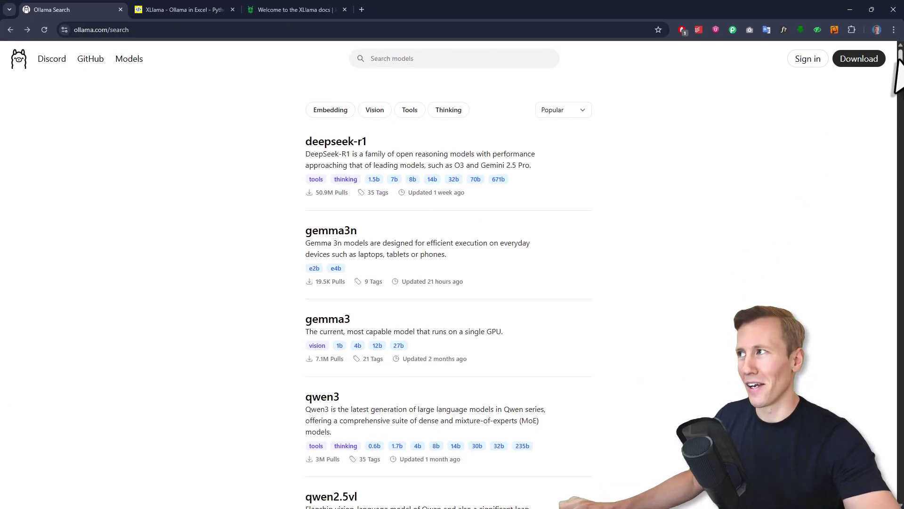
{"action": "mouse_move", "coordinate": [898, 60]}
{"action": "left_mouse_down"}
{"action": "mouse_move", "coordinate": [886, 318]}
{"action": "mouse_move", "coordinate": [886, 60]}
{"action": "left_mouse_up"}
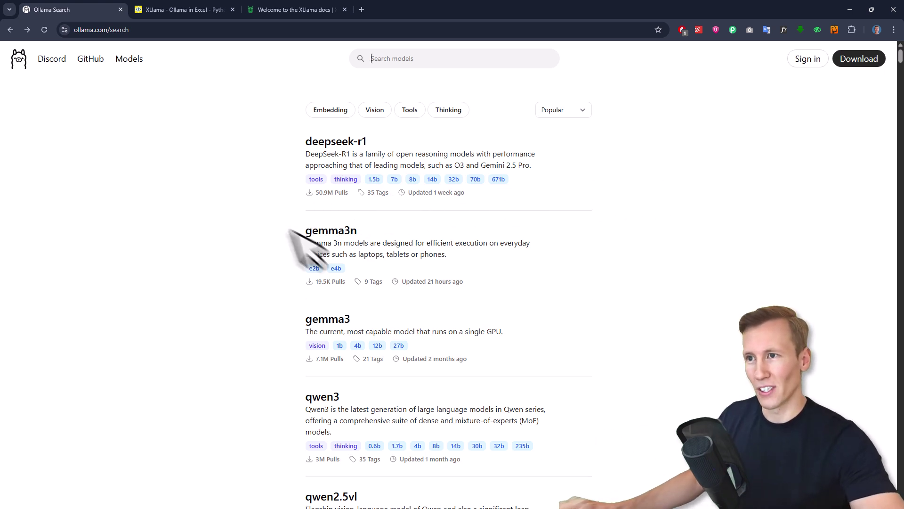
{"action": "left_click", "coordinate": [331, 238]}
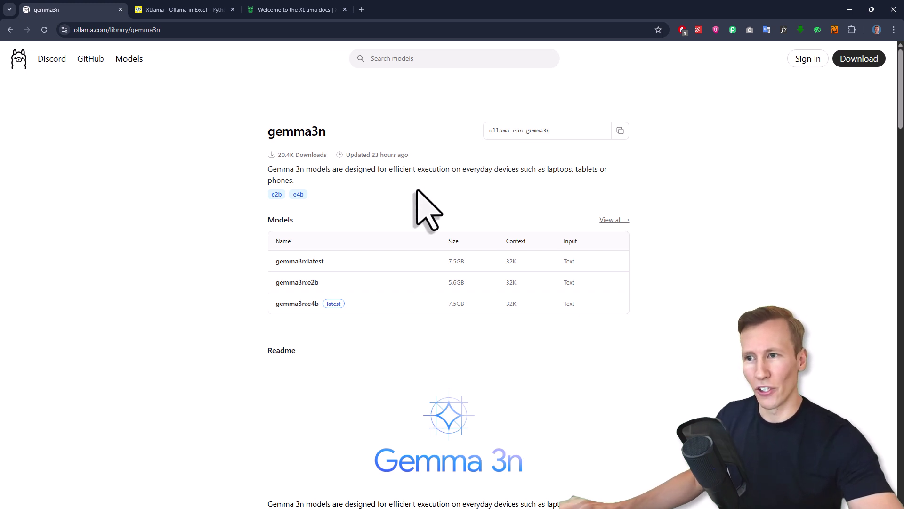
{"action": "mouse_move", "coordinate": [312, 262]}
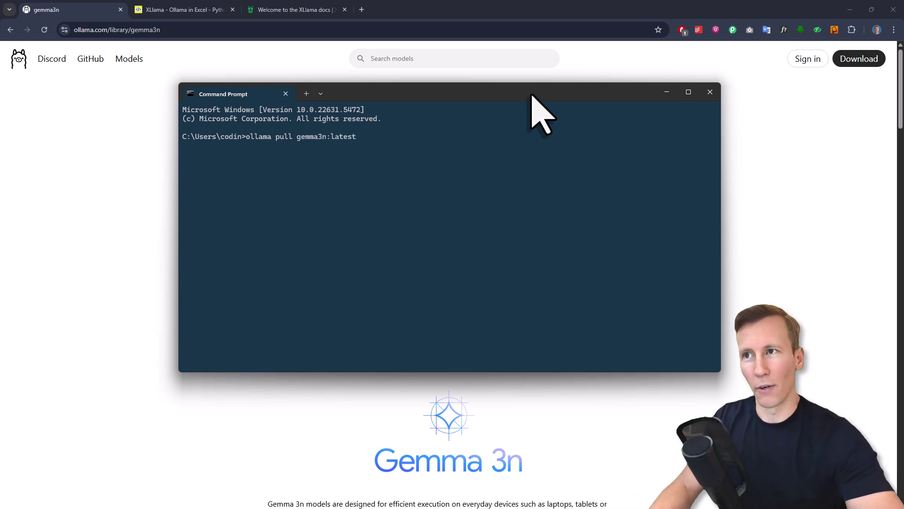
Run 'ollama pull gemma3n:latest' to start downloading the 7.5 GB model
{"action": "key", "text": "Return"}
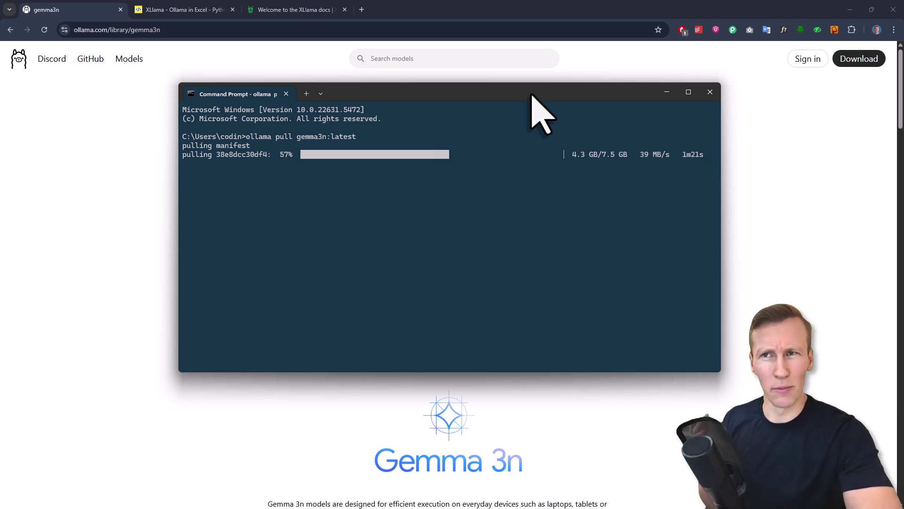
View the XLlama docs, confirm the gemma3n download succeeded, and minimize the terminal
{"action": "left_click", "coordinate": [286, 5]}
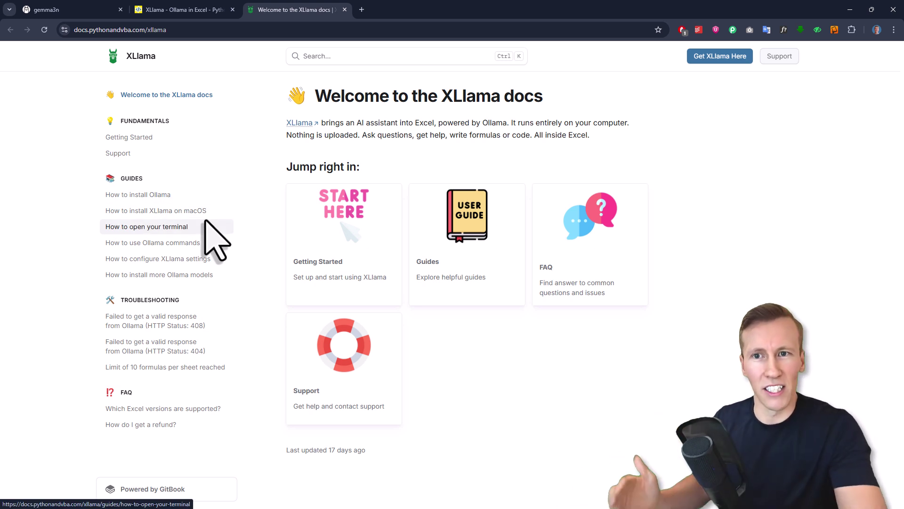
{"action": "key", "text": "alt+Tab"}
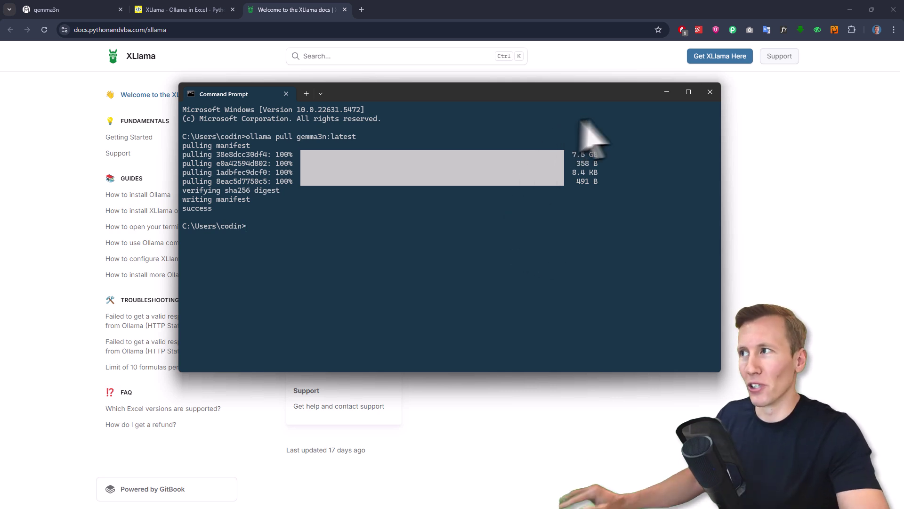
{"action": "left_click", "coordinate": [666, 92]}
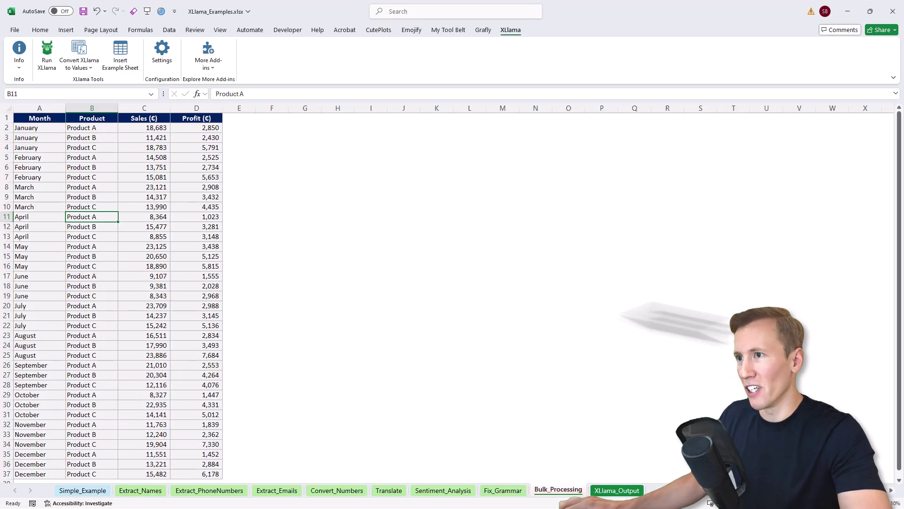
In XLlama Settings, choose gemma3n:latest, set system prompt 'Reply in the style of Super Mario', and save
{"action": "left_click", "coordinate": [471, 285]}
{"action": "left_click", "coordinate": [153, 47]}
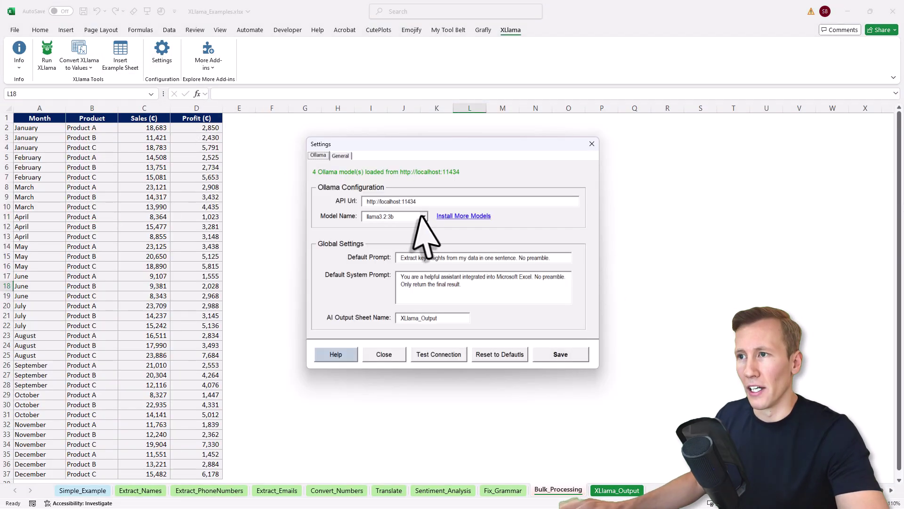
{"action": "left_click", "coordinate": [424, 216]}
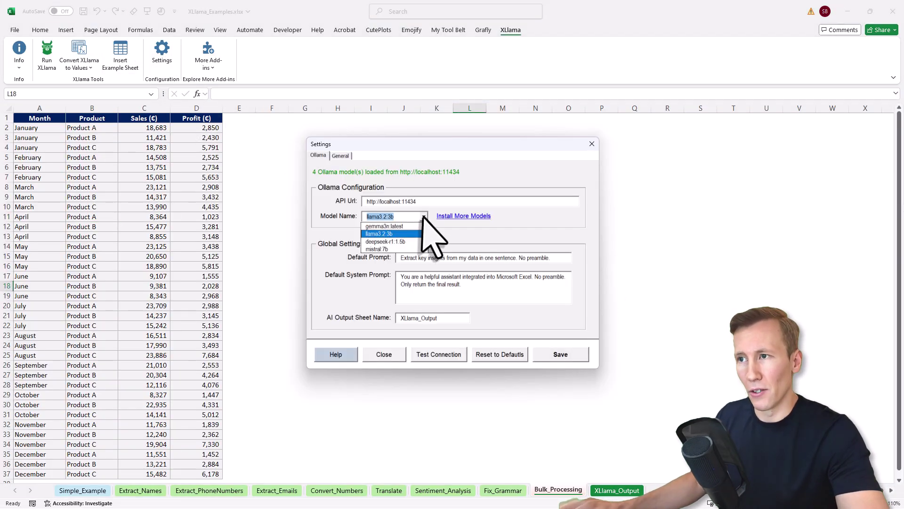
{"action": "left_click", "coordinate": [381, 227]}
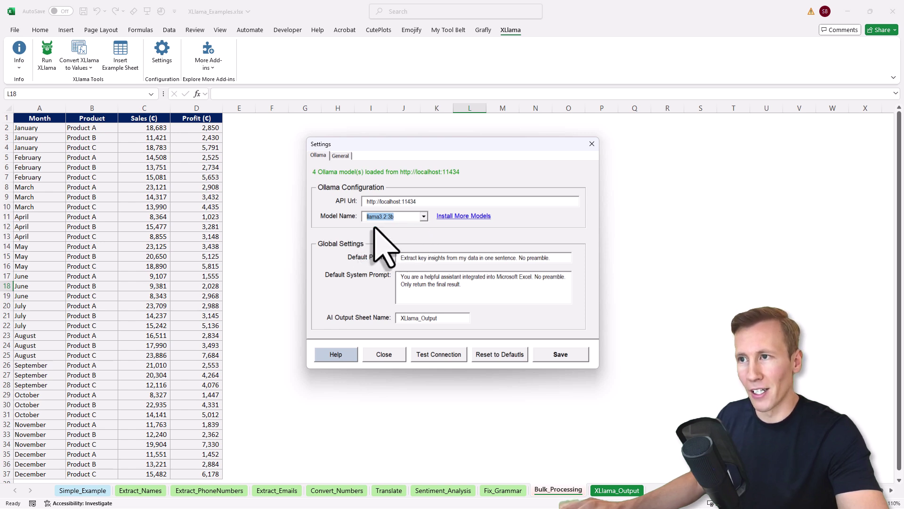
{"action": "left_click", "coordinate": [466, 286]}
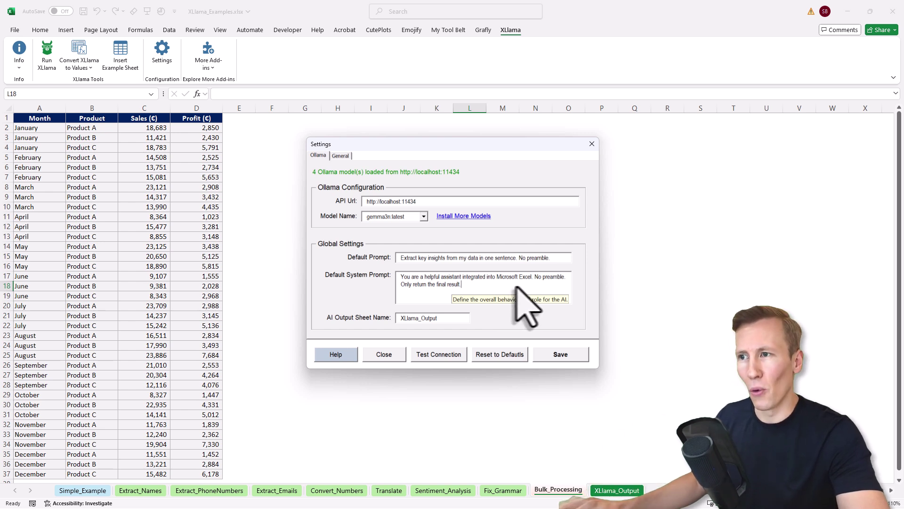
{"action": "left_click_drag", "start_coordinate": [471, 286], "coordinate": [403, 279]}
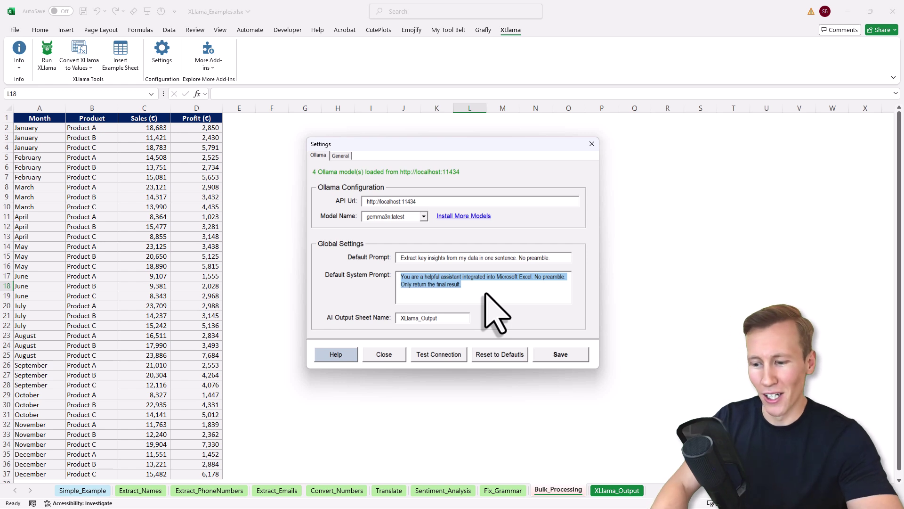
{"action": "type", "text": "Reply in the style"}
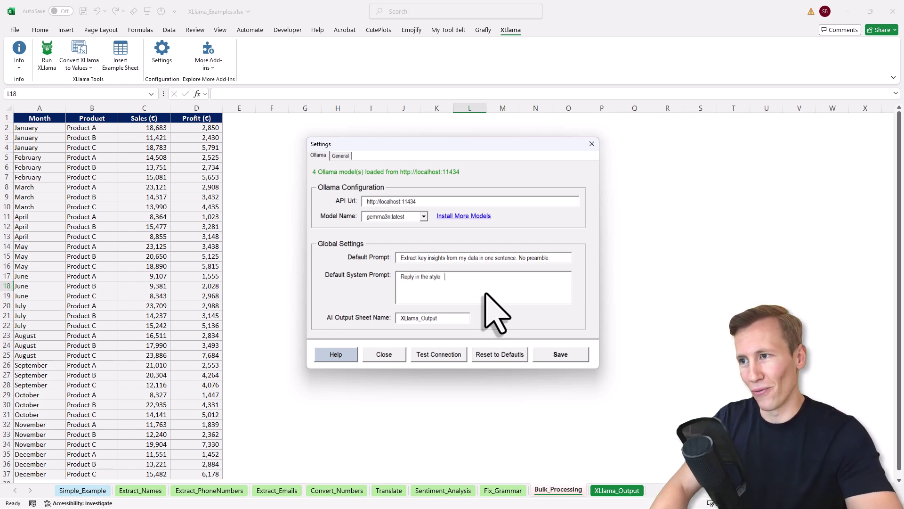
{"action": "type", "text": " of Super Mario"}
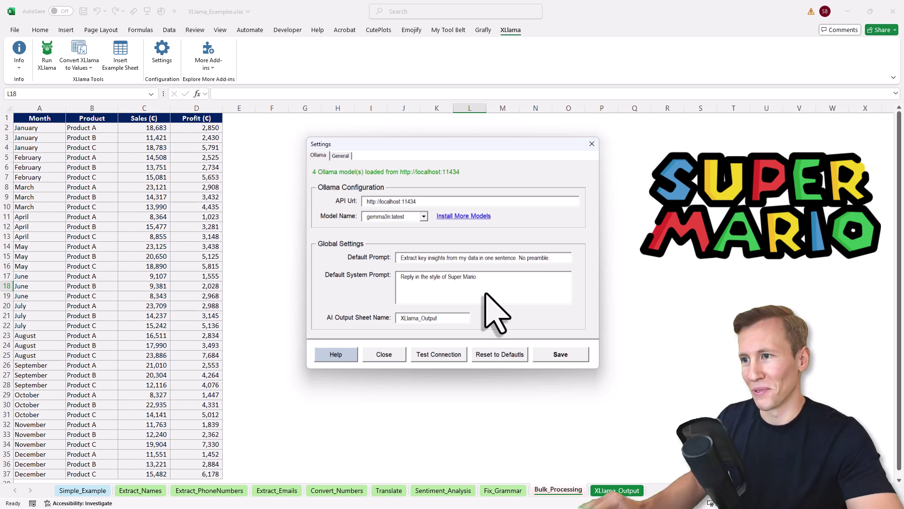
{"action": "left_click", "coordinate": [560, 354]}
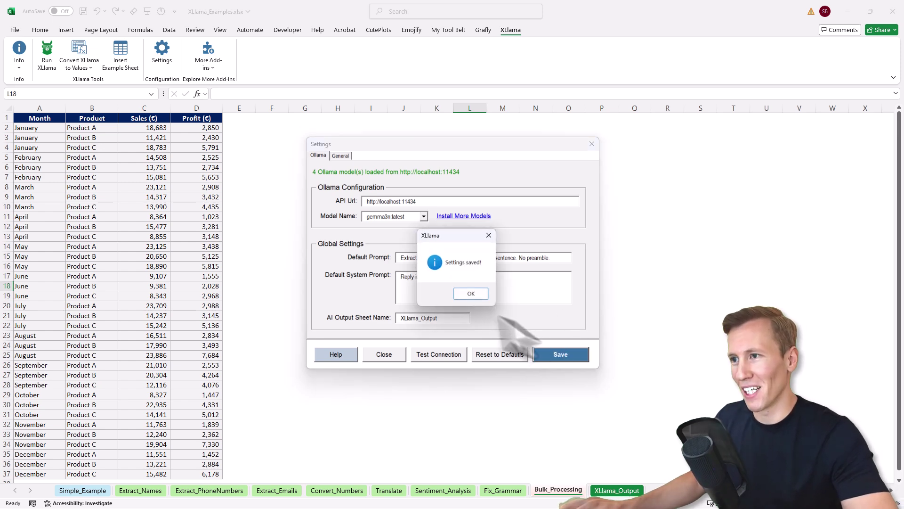
{"action": "left_click", "coordinate": [471, 293]}
Enter =XLlamaPrompt("Is Excel a database. Answer in one sentence") in Sheet2 cell G6
{"action": "left_click", "coordinate": [592, 143]}
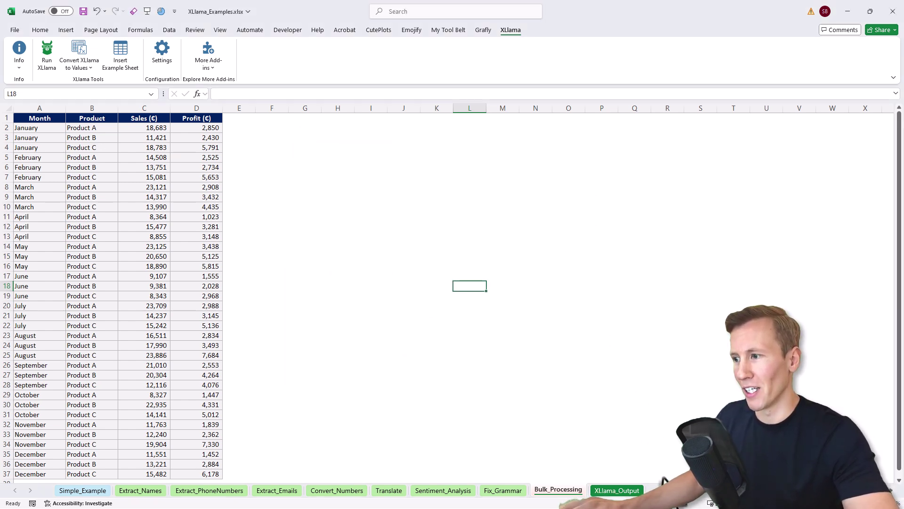
{"action": "left_click", "coordinate": [208, 161]}
{"action": "type", "text": "="}
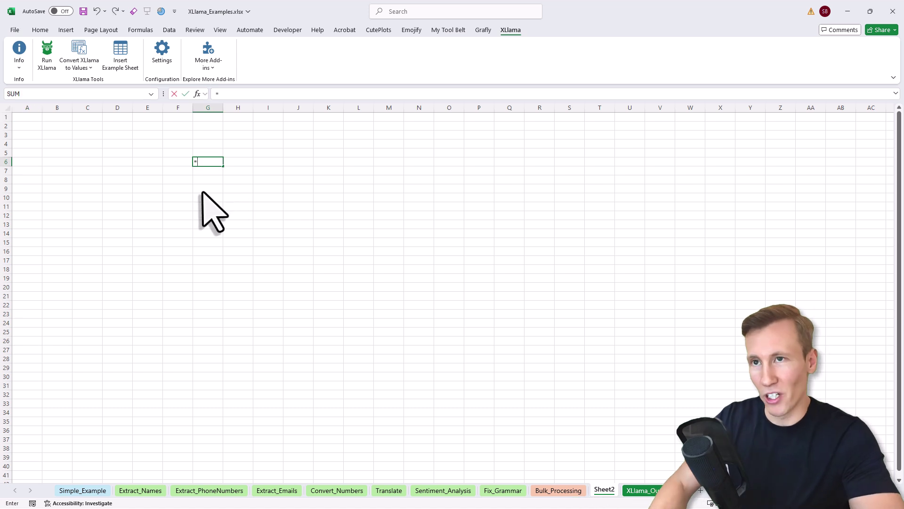
{"action": "type", "text": "XLlamaPrompt(\"Is Excel a database. Answer in one sentence"}
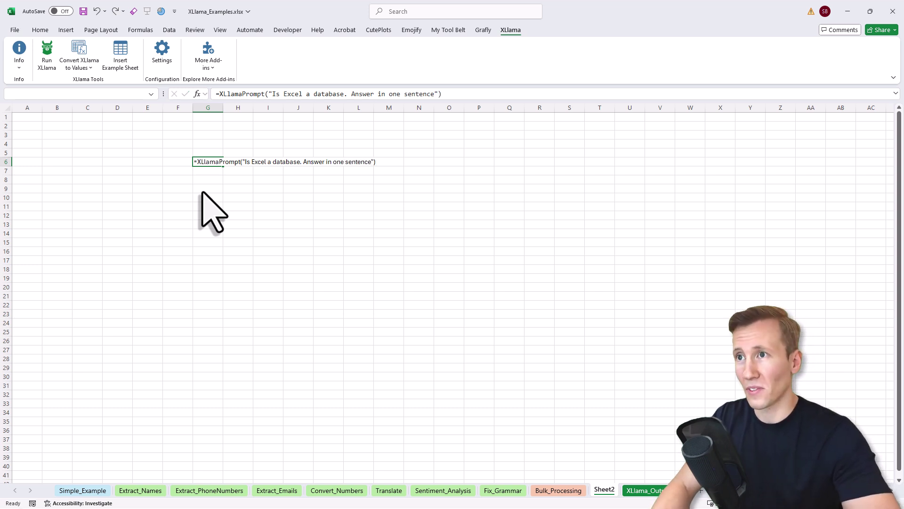
{"action": "key", "text": "Return"}
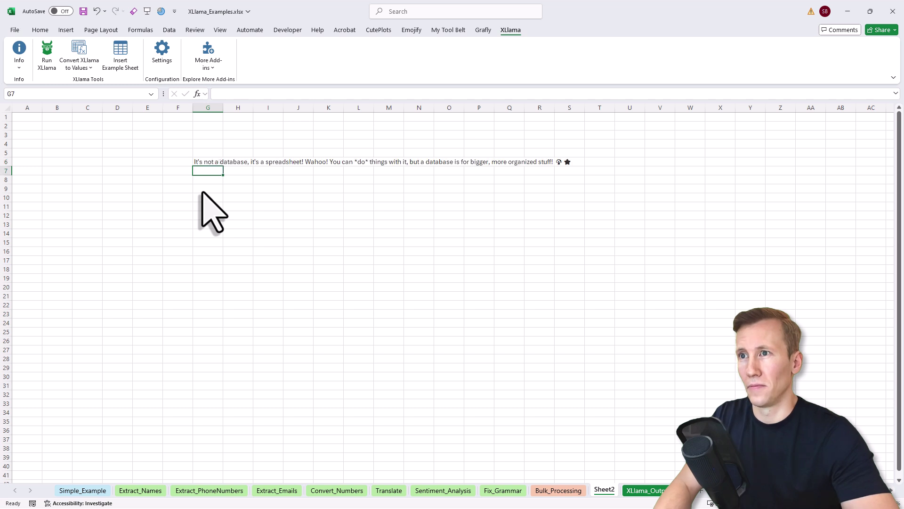
Autofit column G to read the Mario-style answer, then clear cell G6
{"action": "double_click", "coordinate": [222, 108]}
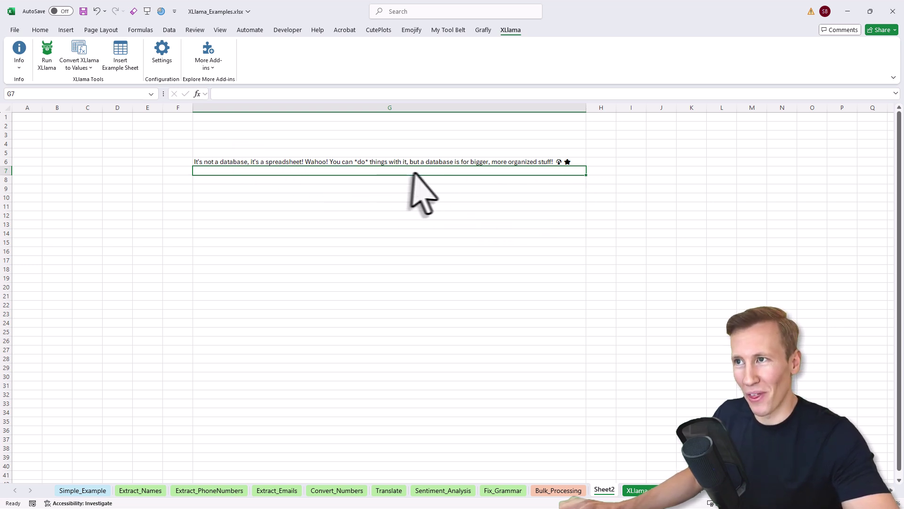
{"action": "left_click", "coordinate": [454, 162]}
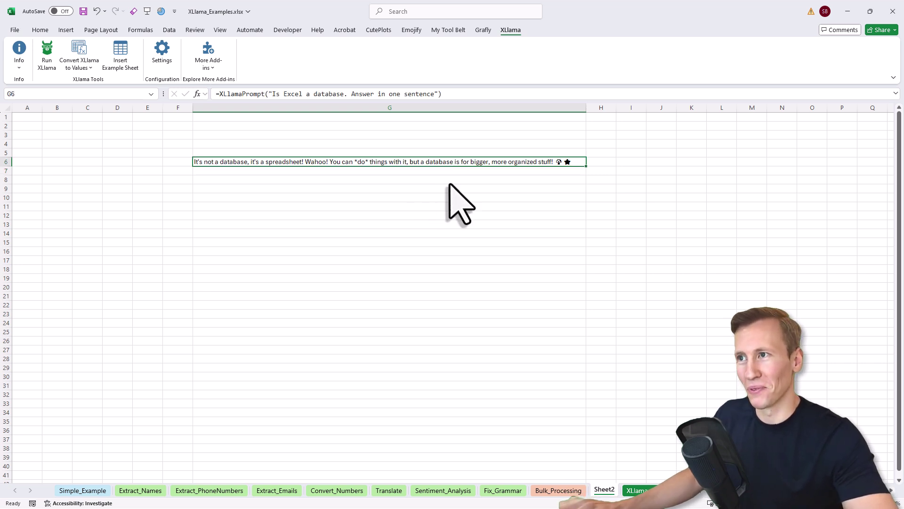
{"action": "key", "text": "Delete"}
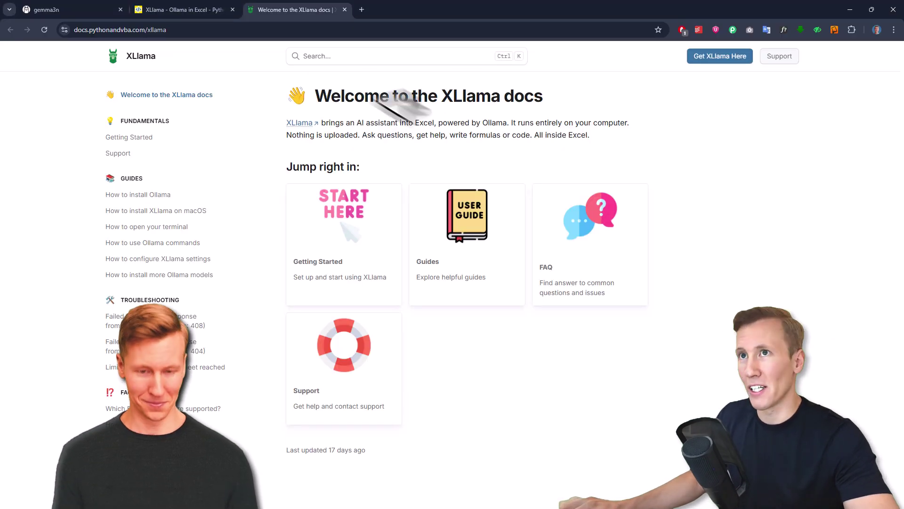
{"action": "left_click", "coordinate": [181, 6]}
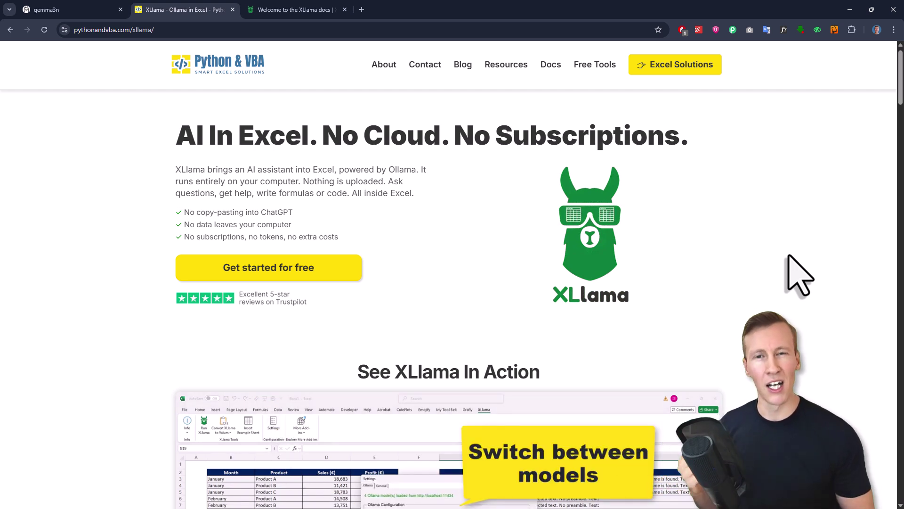
{"action": "left_click", "coordinate": [332, 9]}
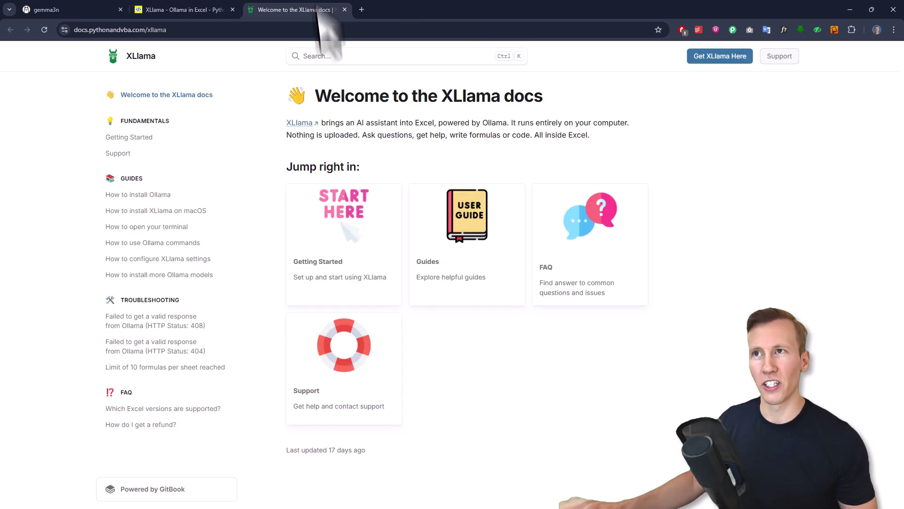